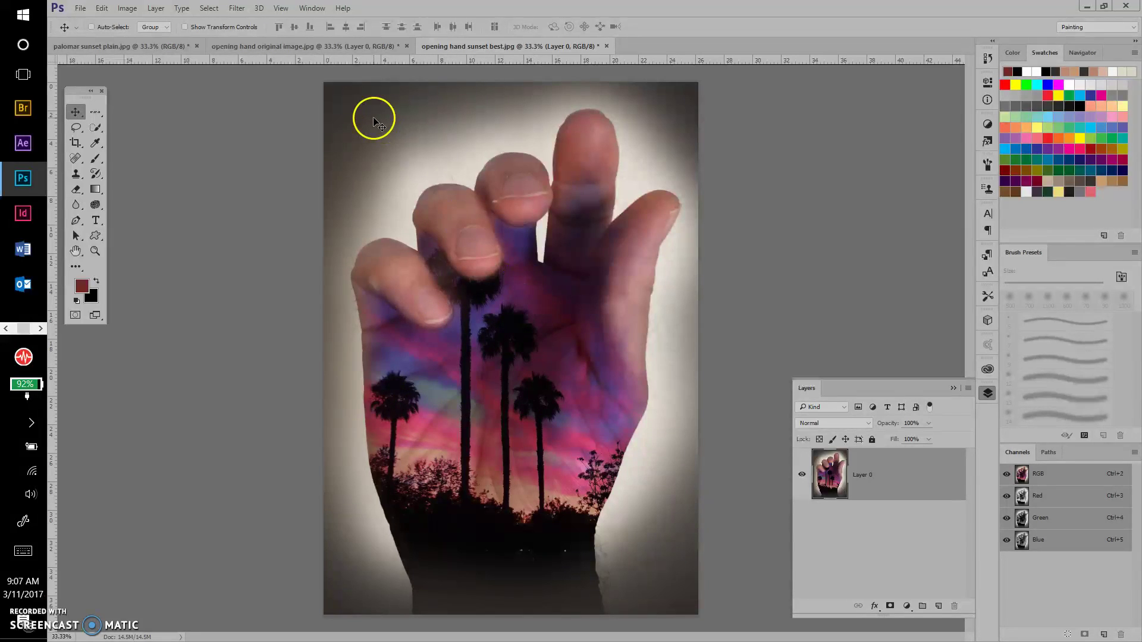
# - Compare the finished hand-and-sunset composite with the original hand and plain palm sunset images, ending on the original hand document
pyautogui.click(282, 45)
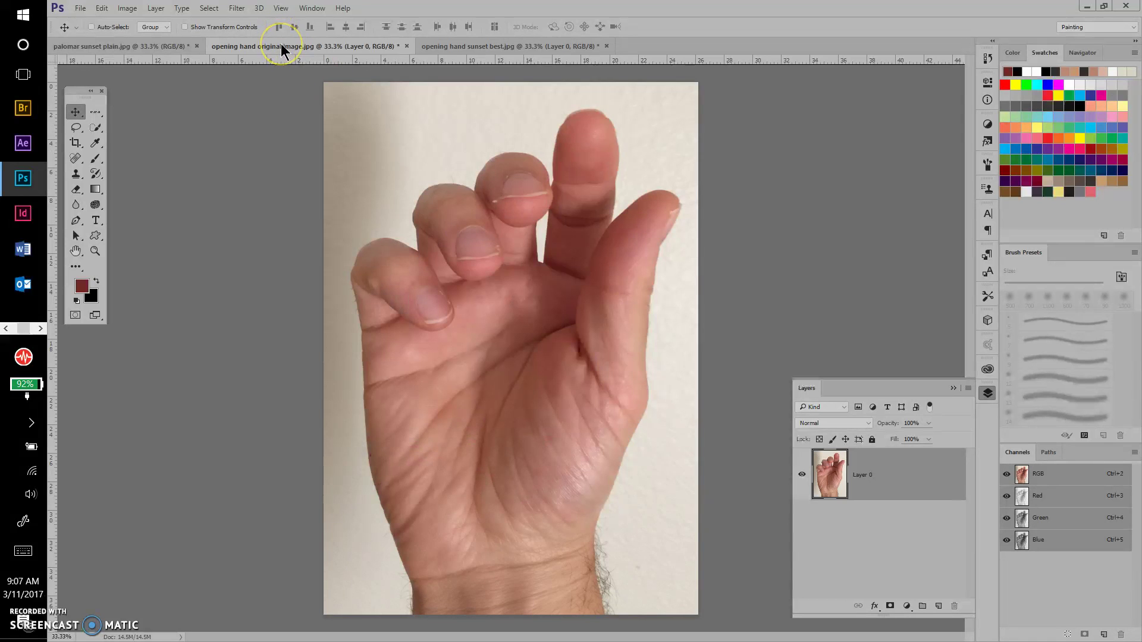
pyautogui.click(148, 53)
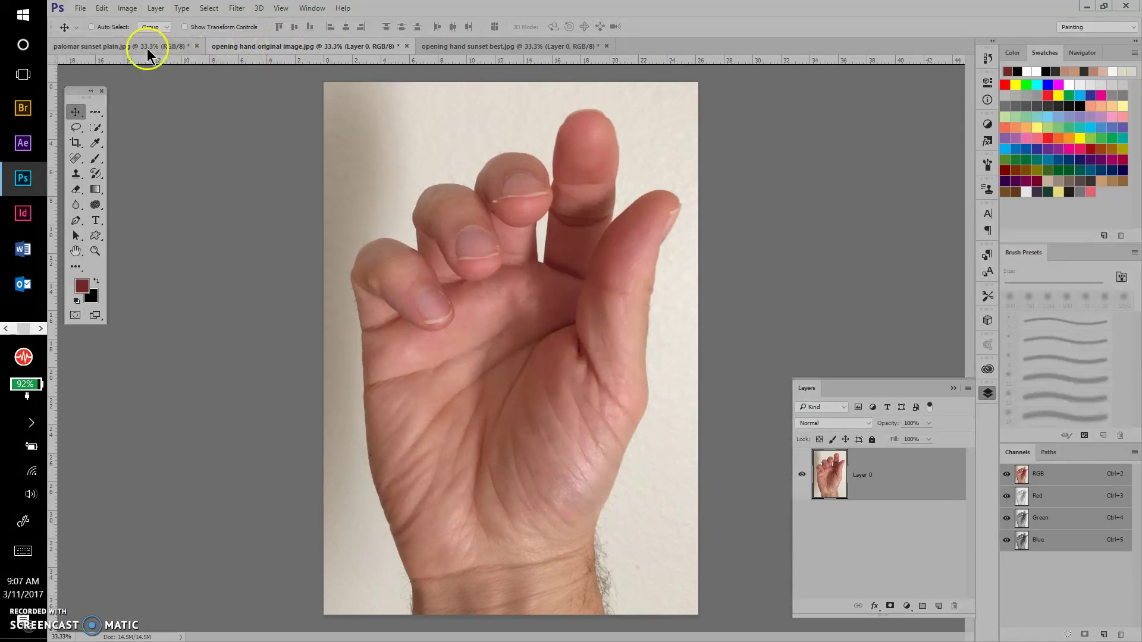
pyautogui.click(139, 47)
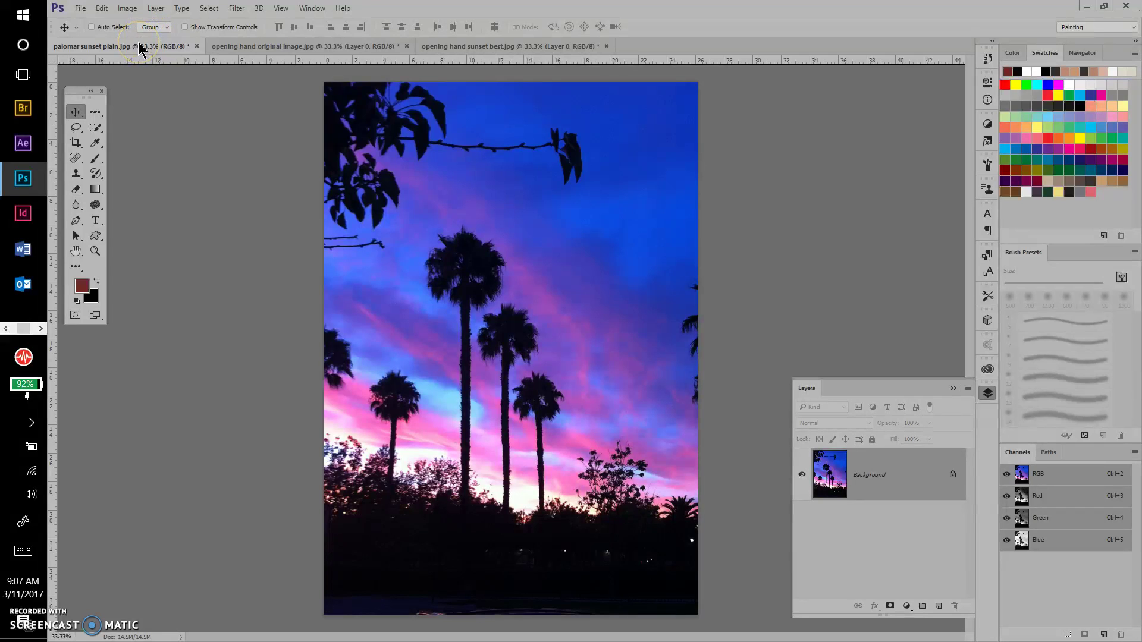
pyautogui.click(447, 48)
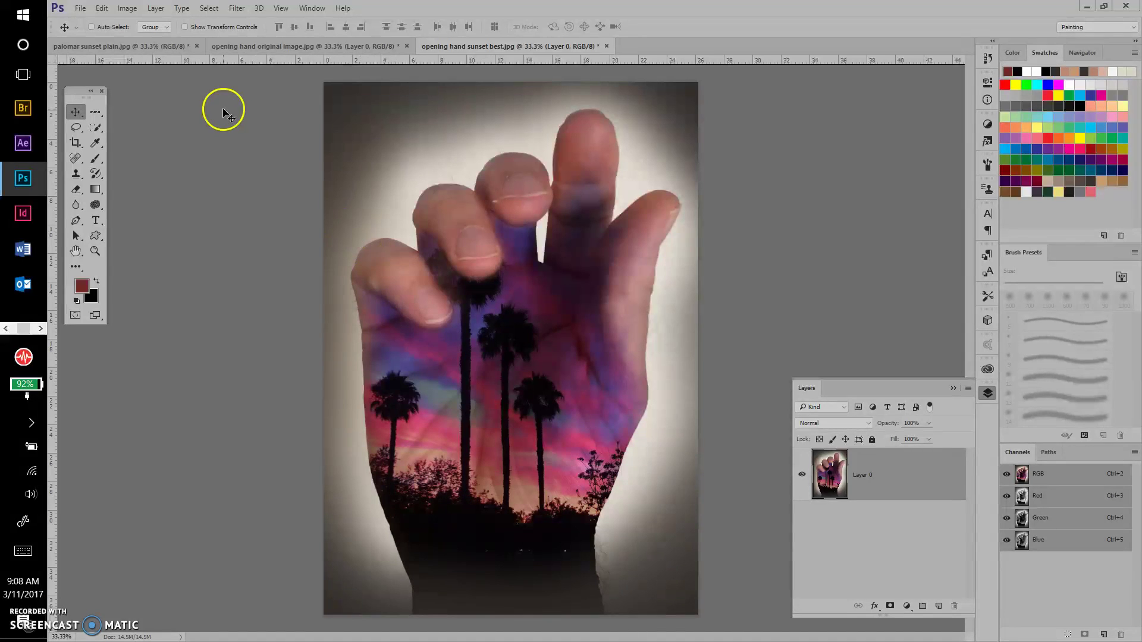
pyautogui.click(270, 48)
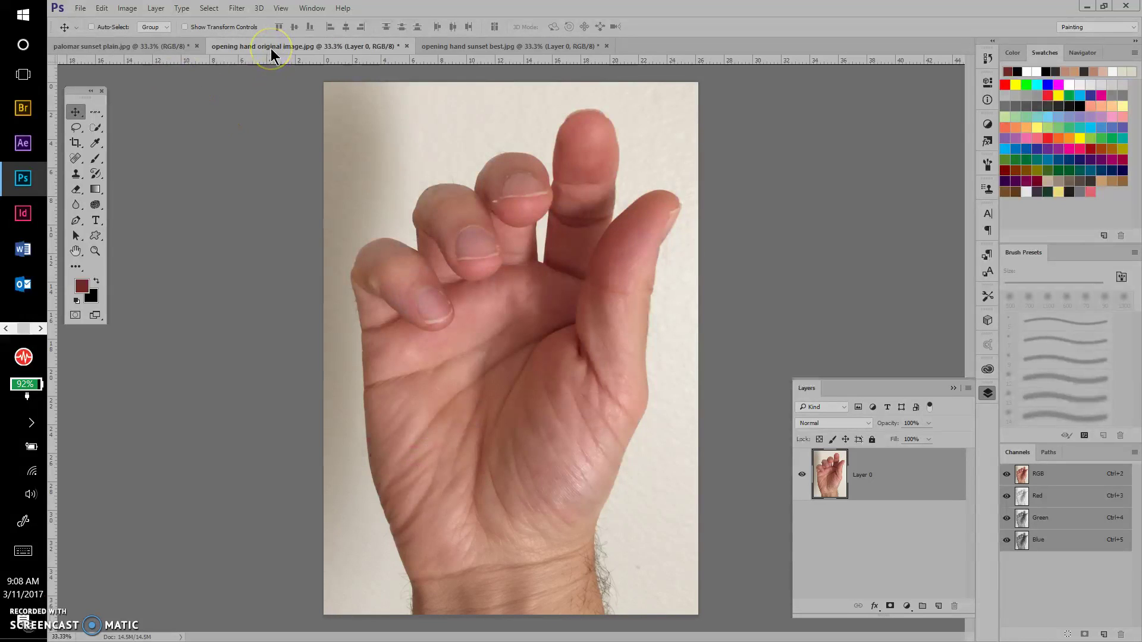
# - Open the "opening hand original image" file from the double exposures folder
pyautogui.click(79, 8)
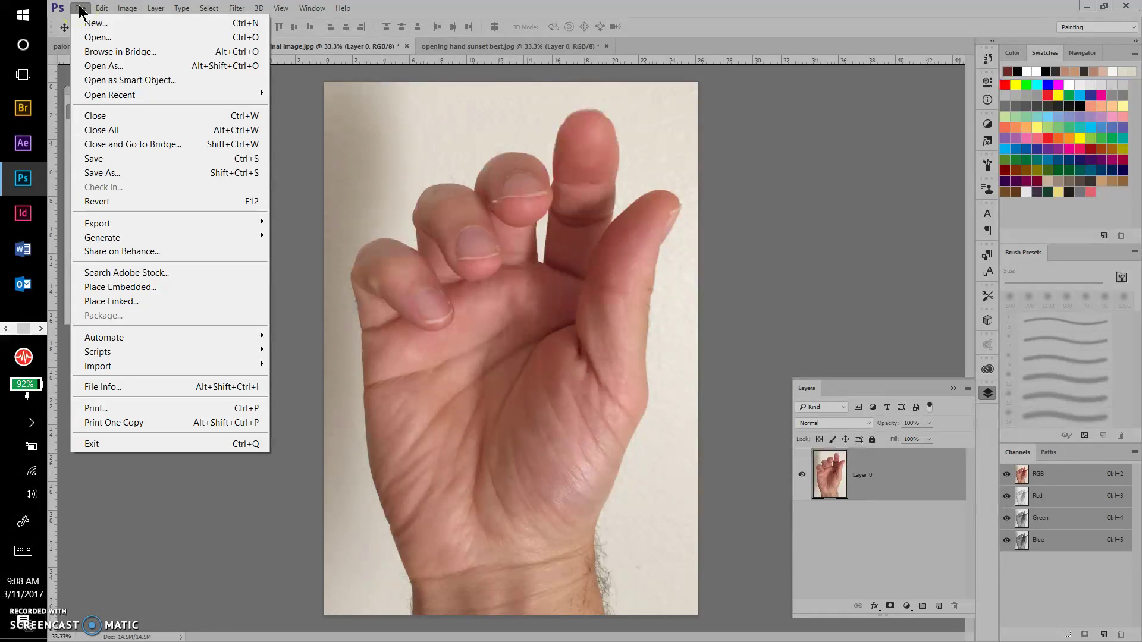
pyautogui.click(89, 38)
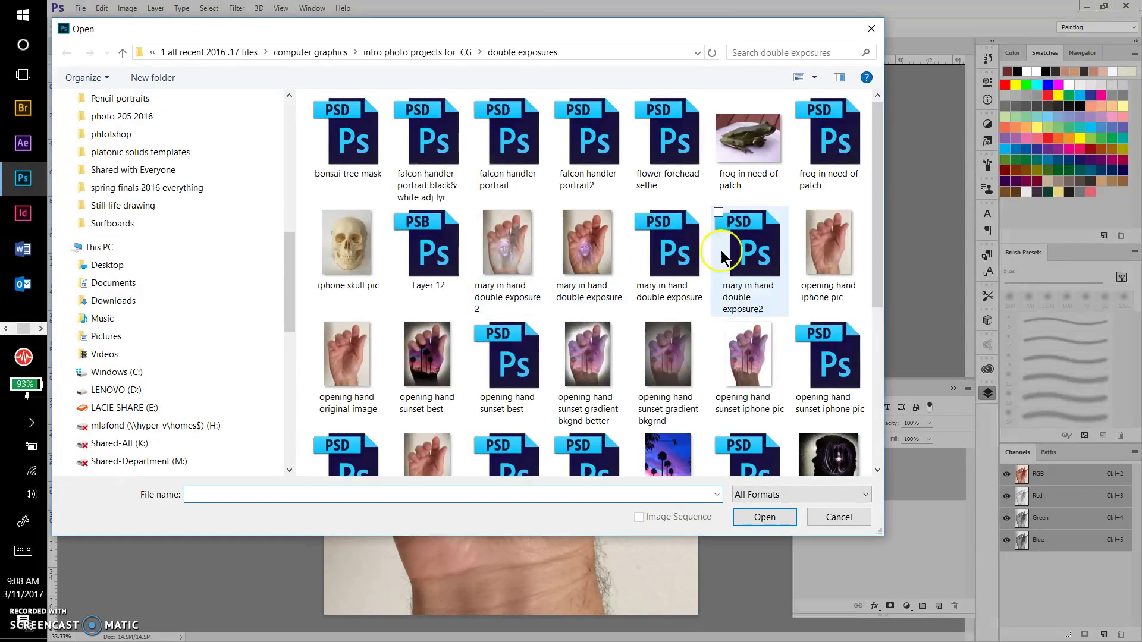
pyautogui.click(345, 365)
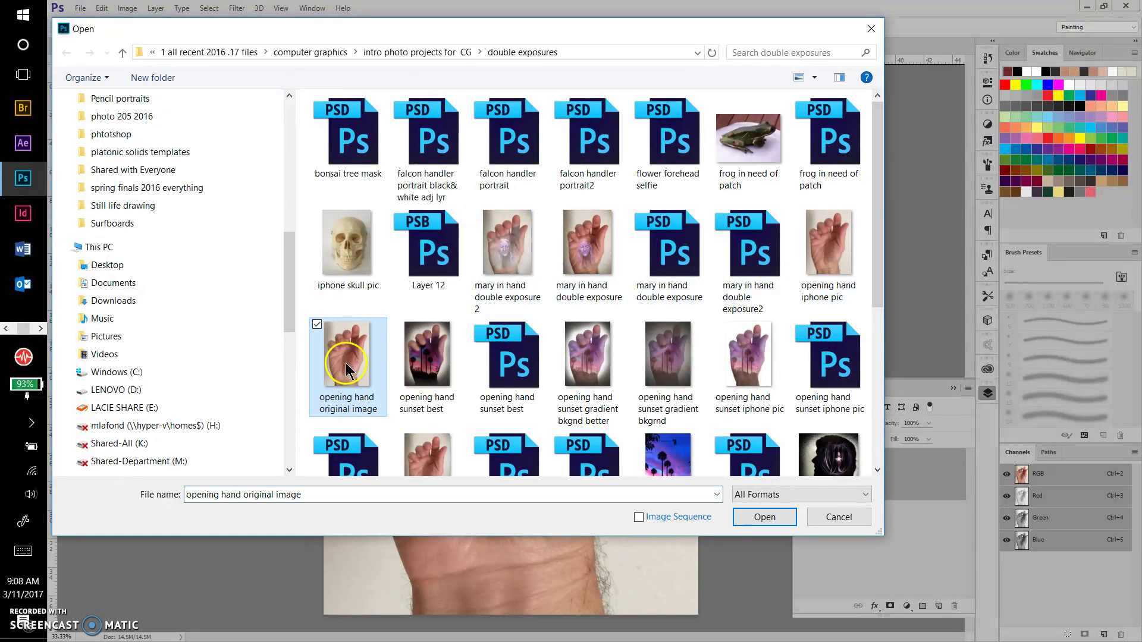
pyautogui.click(767, 518)
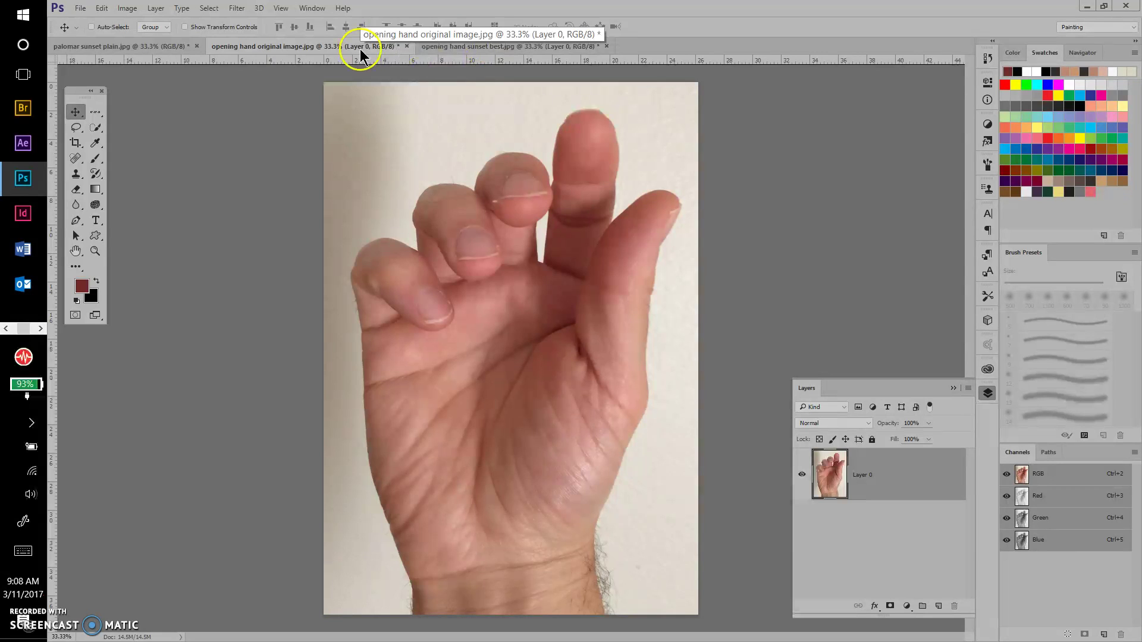
# - Copy the sunset picture from palomar sunset plain.jpg into opening hand original image.jpg as a layer exactly covering the hand
pyautogui.moveTo(445, 45)
pyautogui.mouseDown()
pyautogui.moveTo(301, 30)
pyautogui.moveTo(449, 44)
pyautogui.mouseUp()
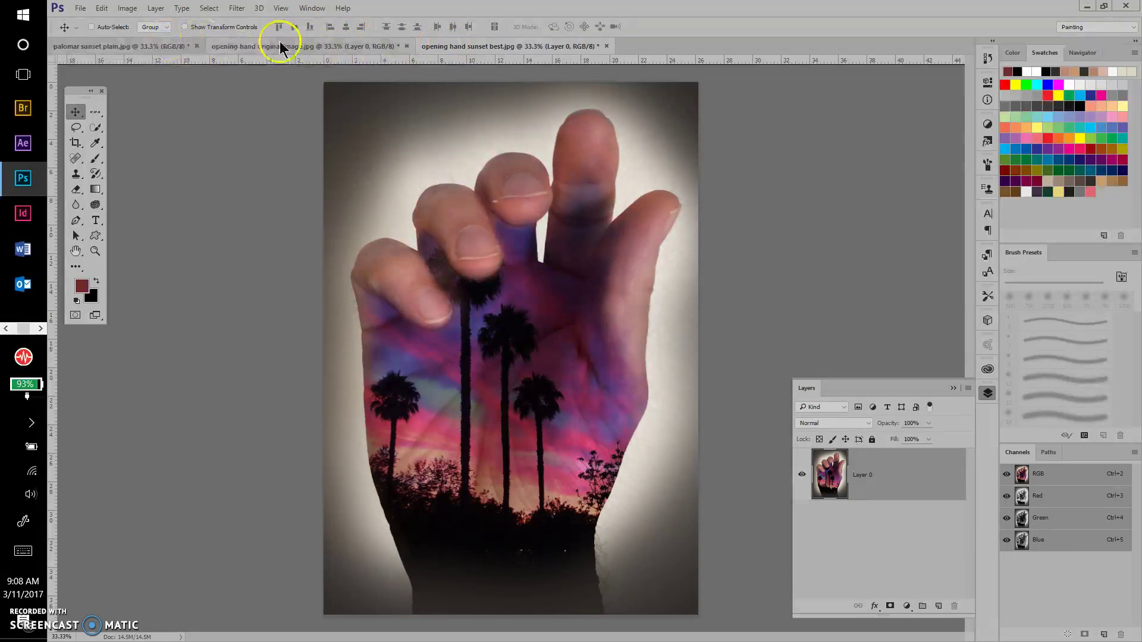
pyautogui.click(171, 40)
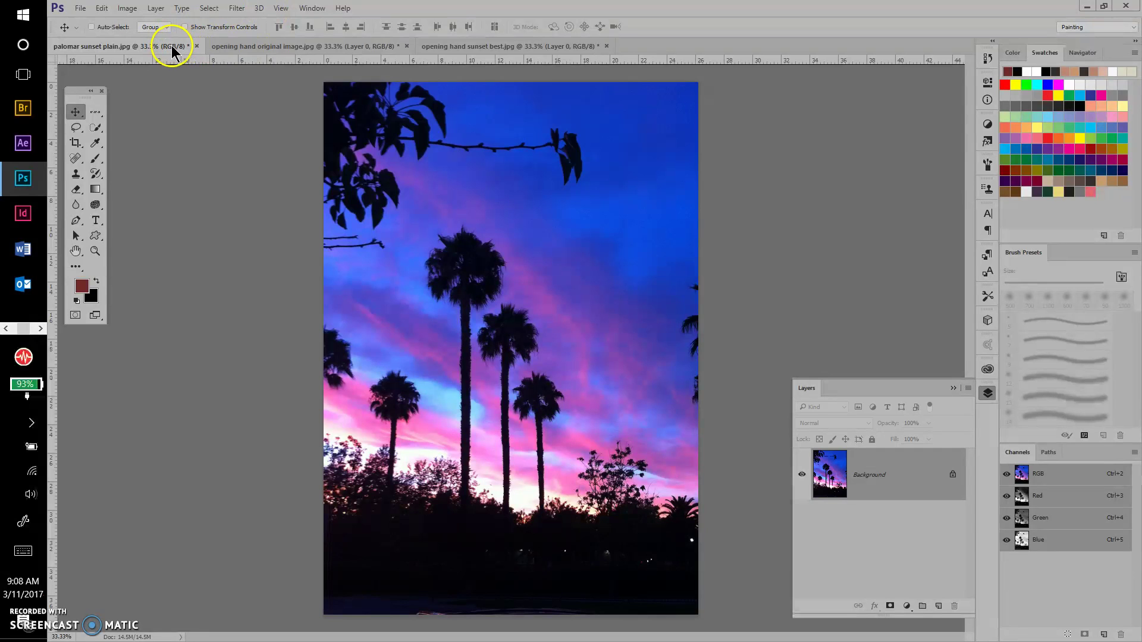
pyautogui.click(219, 44)
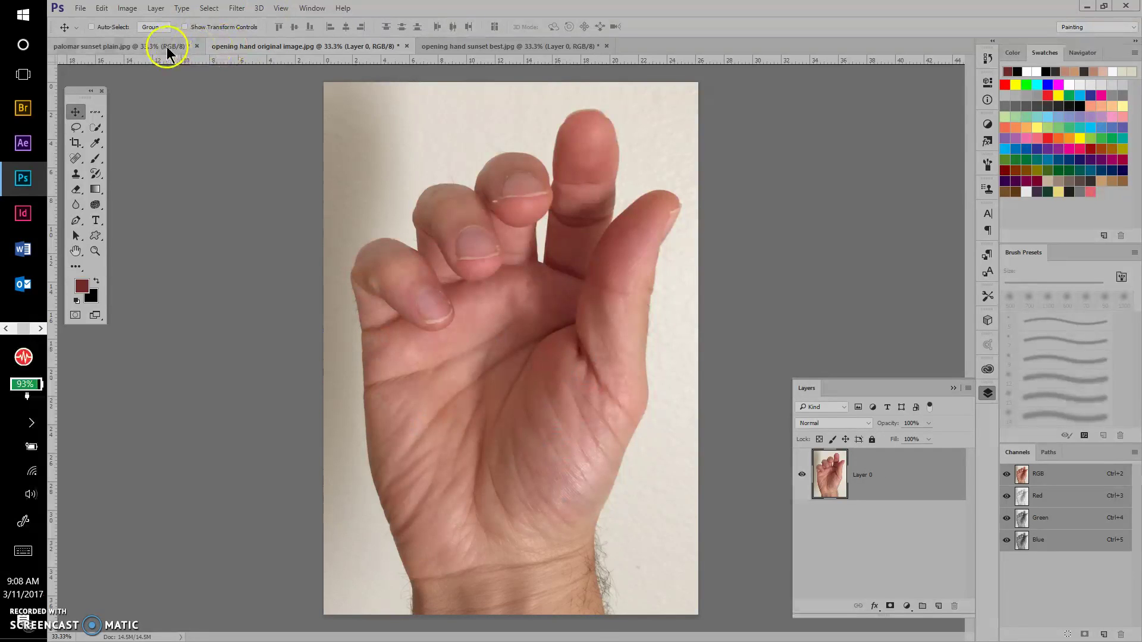
pyautogui.click(166, 47)
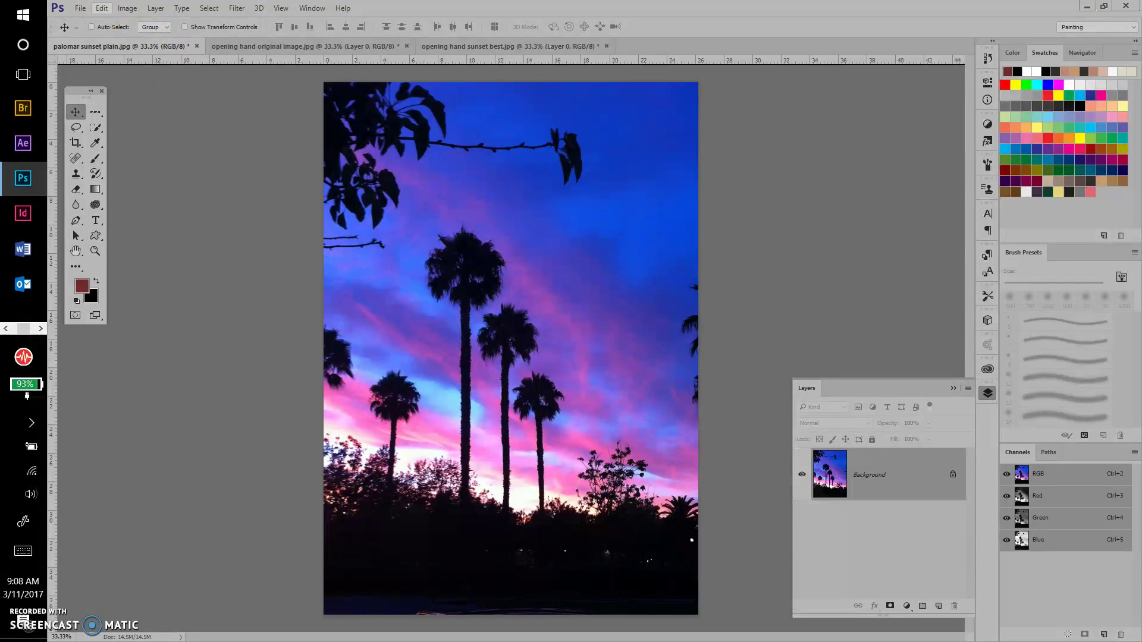
pyautogui.click(240, 46)
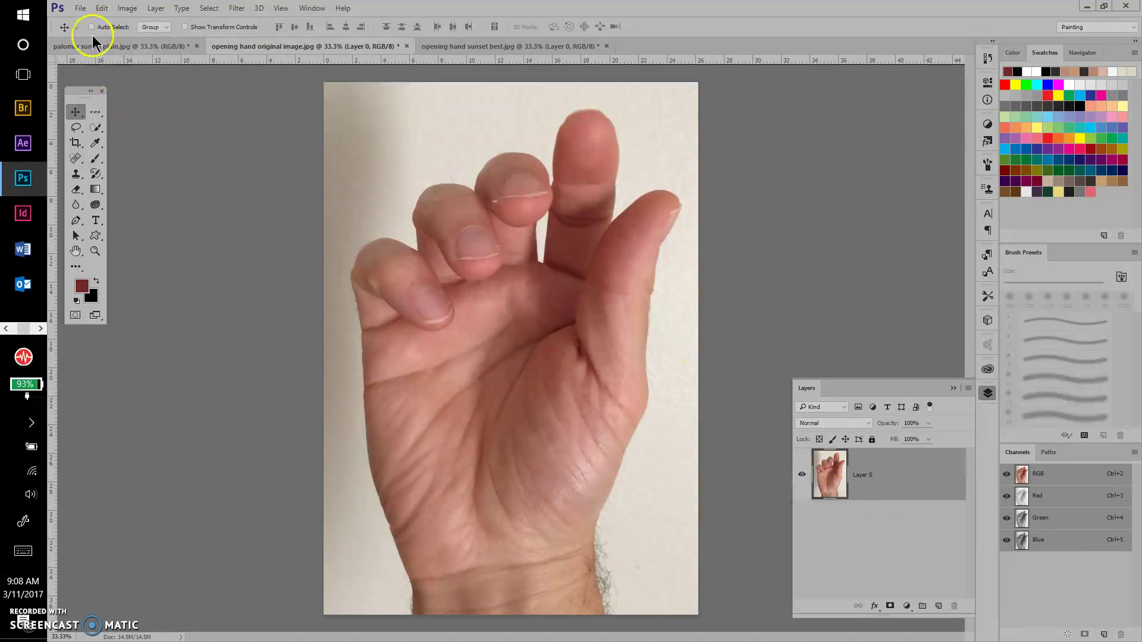
pyautogui.click(141, 46)
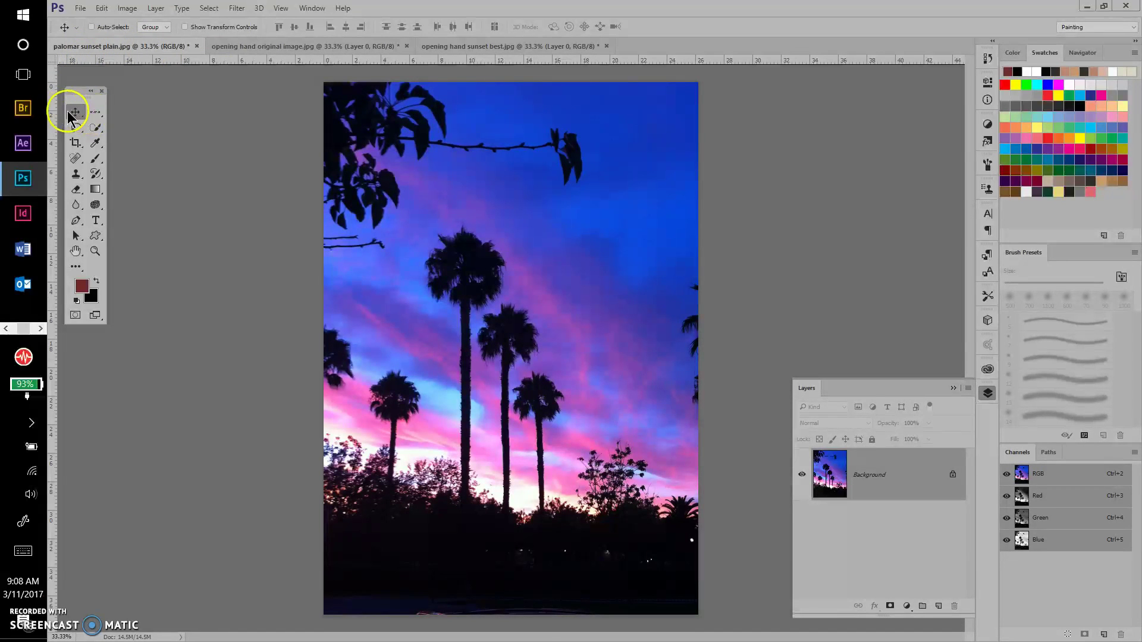
pyautogui.moveTo(420, 163); pyautogui.dragTo(400, 186)
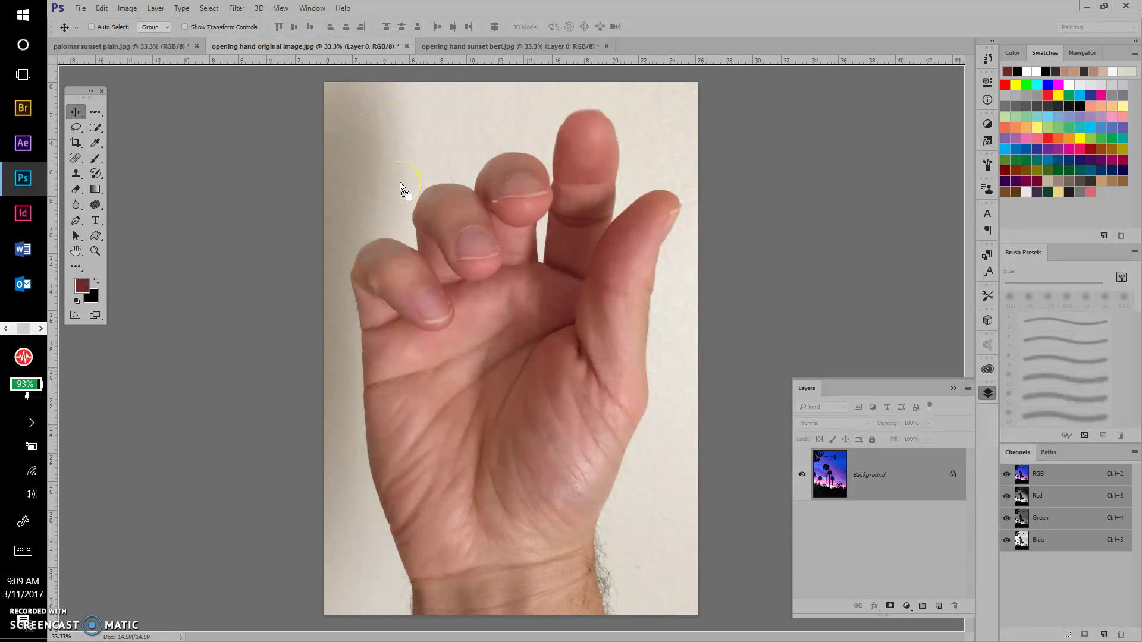
pyautogui.moveTo(401, 186); pyautogui.dragTo(401, 186)
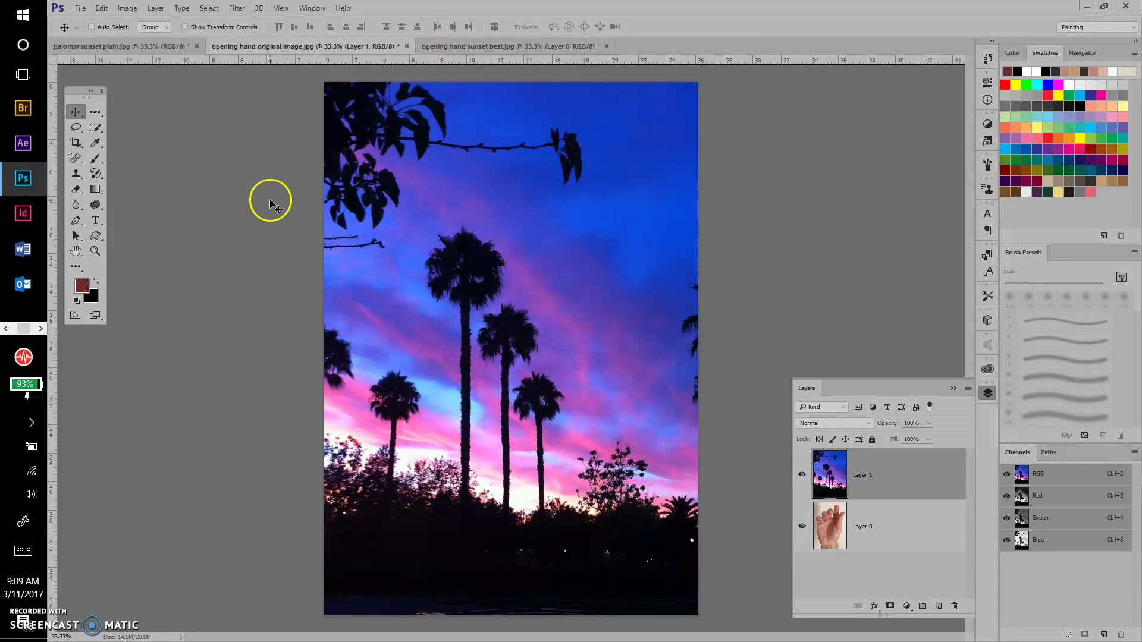
# - Duplicate the sunset layer, Layer 1, in opening hand original image.jpg
pyautogui.click(119, 45)
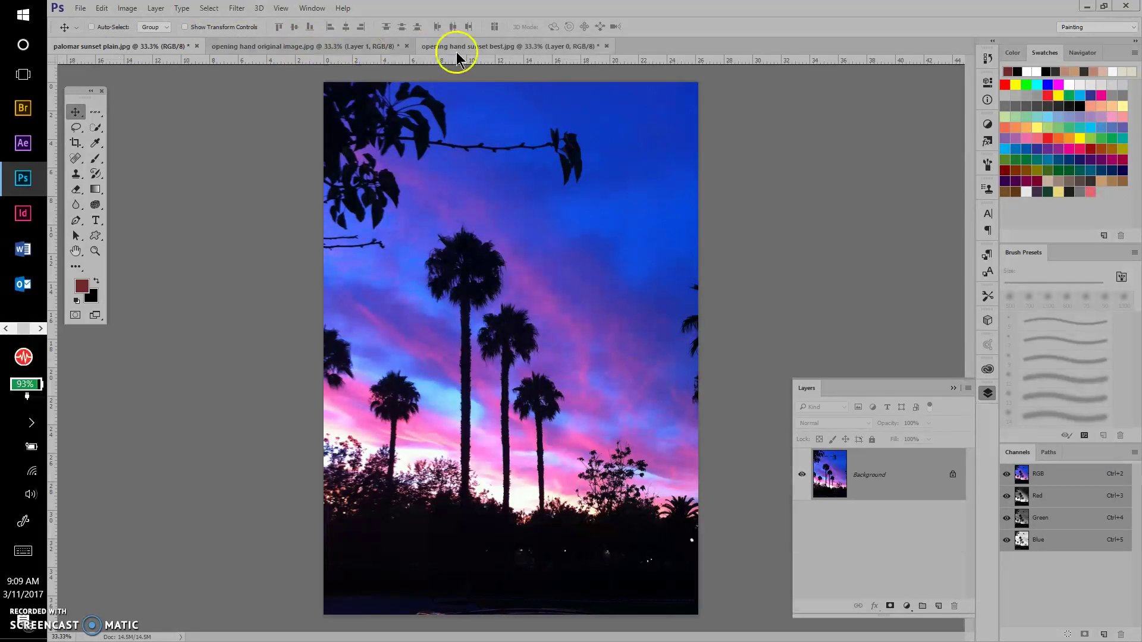
pyautogui.click(436, 47)
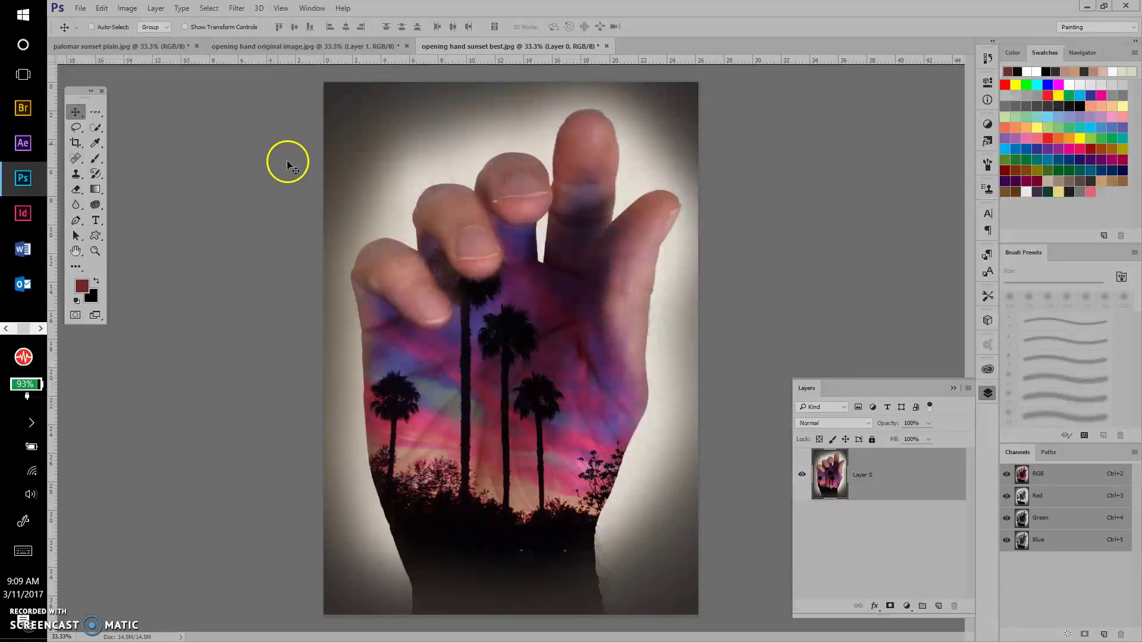
pyautogui.click(233, 50)
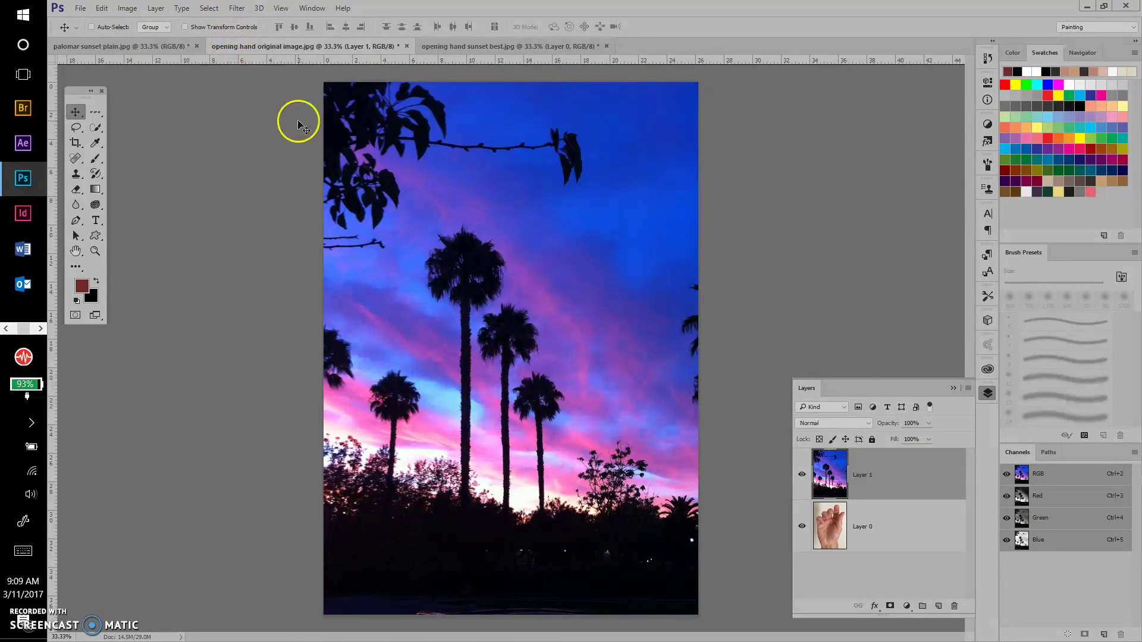
pyautogui.click(872, 477)
pyautogui.click(850, 479)
pyautogui.click(688, 420)
pyautogui.click(850, 473)
pyautogui.hotkey('ctrl', 'j')
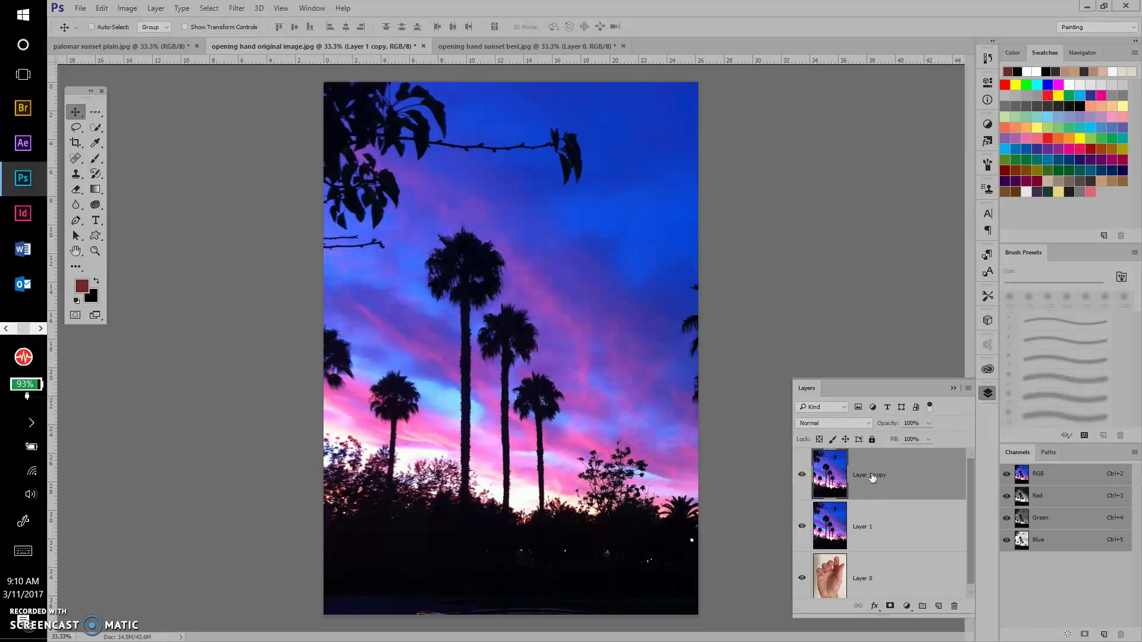
# - Review the hand layer, the finished composite and the plain sunset document, then return to opening hand original image.jpg
pyautogui.click(800, 577)
pyautogui.click(800, 578)
pyautogui.click(503, 46)
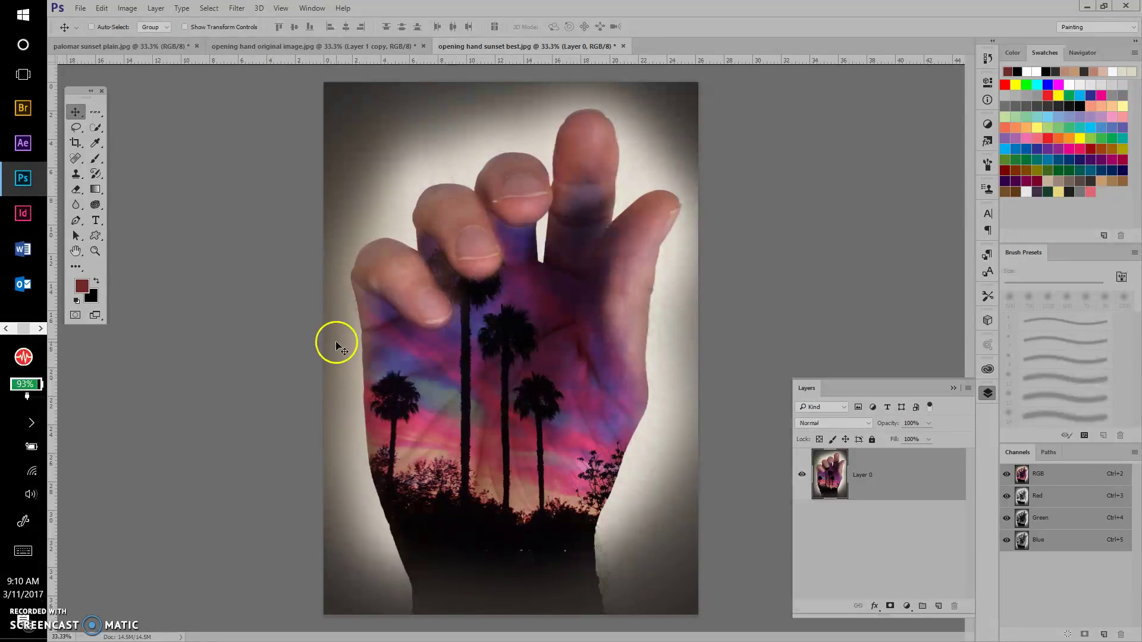
pyautogui.click(235, 196)
pyautogui.click(222, 171)
pyautogui.click(141, 48)
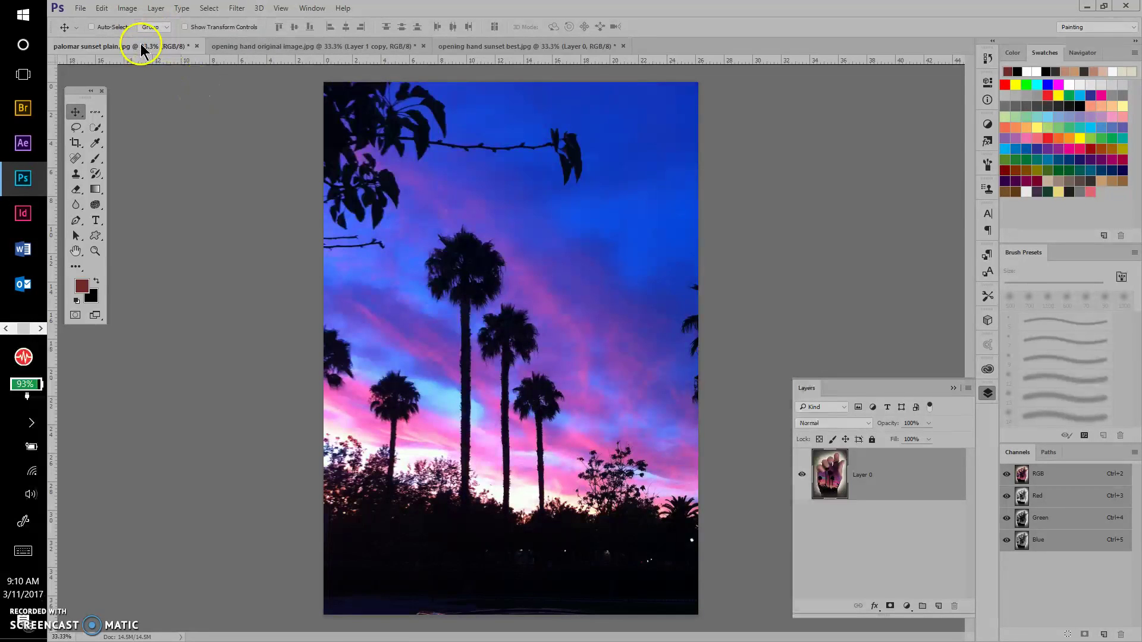
pyautogui.click(279, 52)
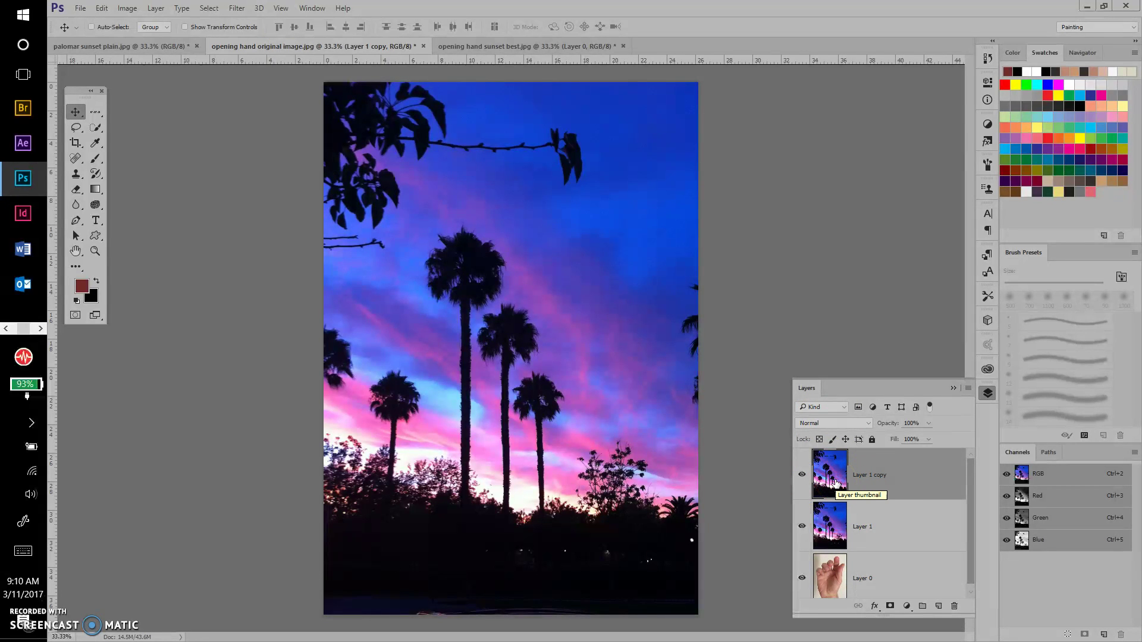
# - Hide Layer 1, the sunset layer beneath its duplicate, leaving the duplicate and the hand layer on
pyautogui.moveTo(837, 485); pyautogui.dragTo(624, 376)
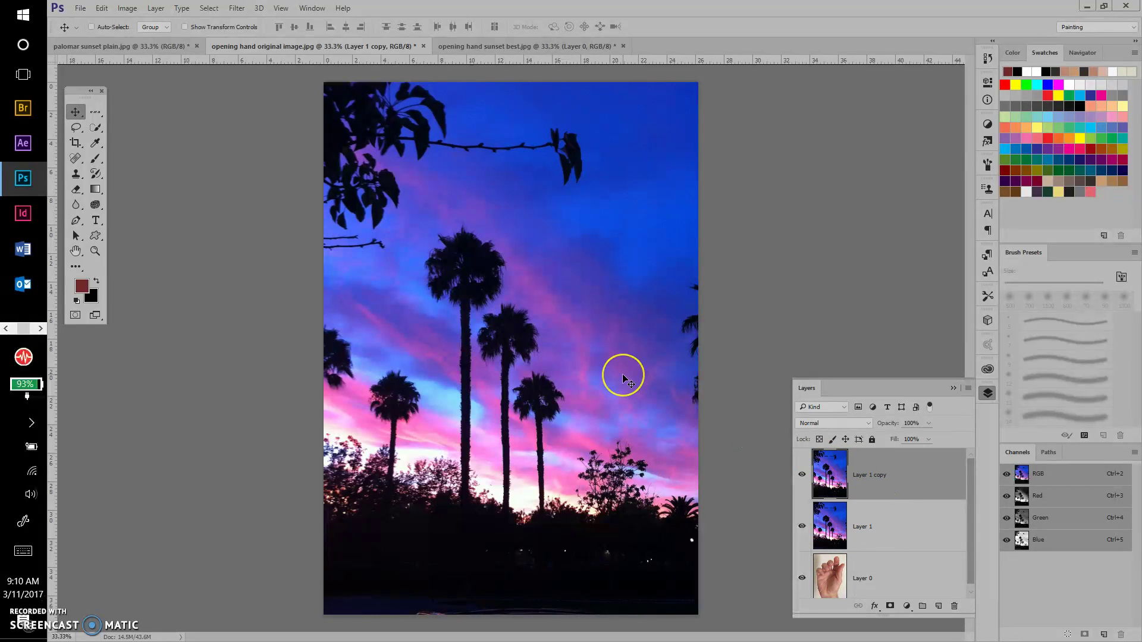
pyautogui.moveTo(345, 193); pyautogui.dragTo(800, 528)
pyautogui.click(801, 527)
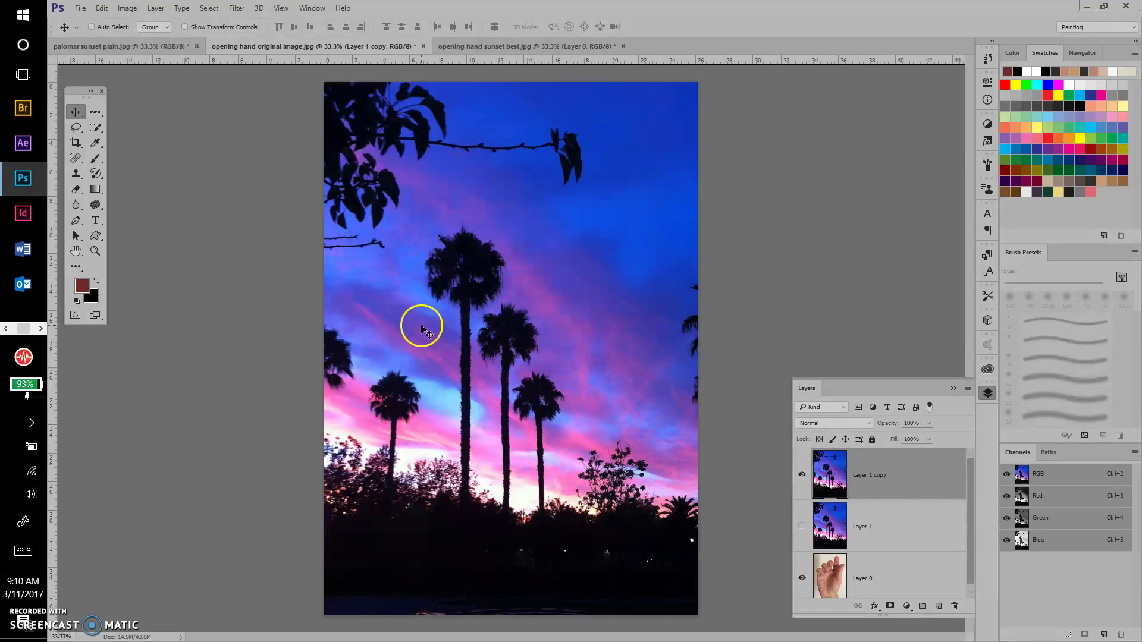
# - Free Transform Layer 1 copy to about 4% width and 3% height, rotated about 14°, and place it above the fingers
pyautogui.click(100, 8)
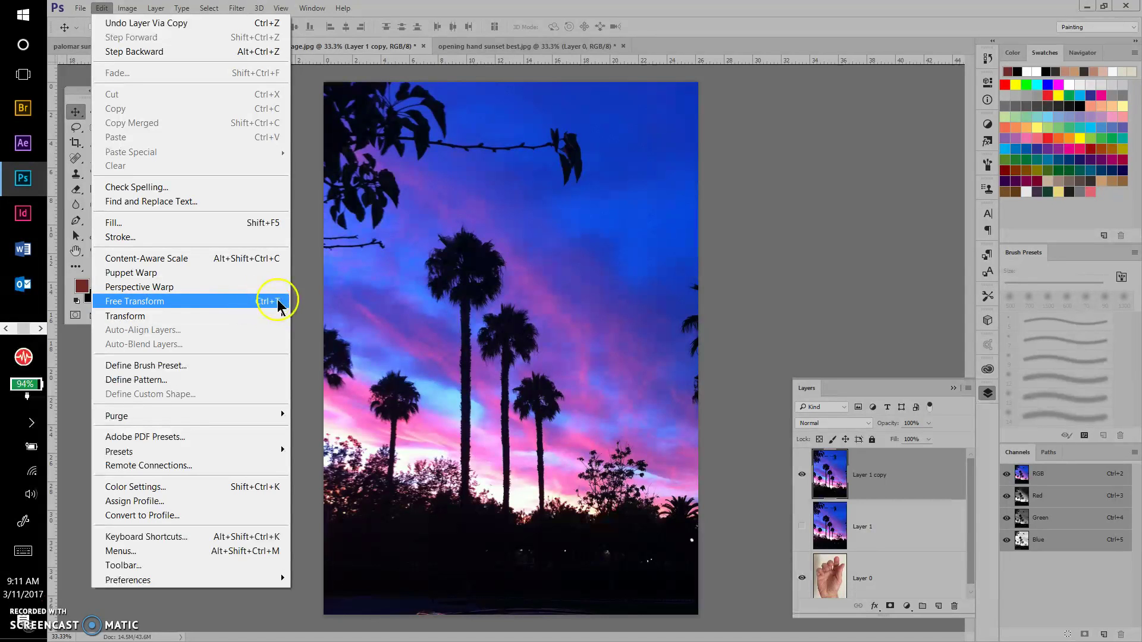
pyautogui.click(262, 301)
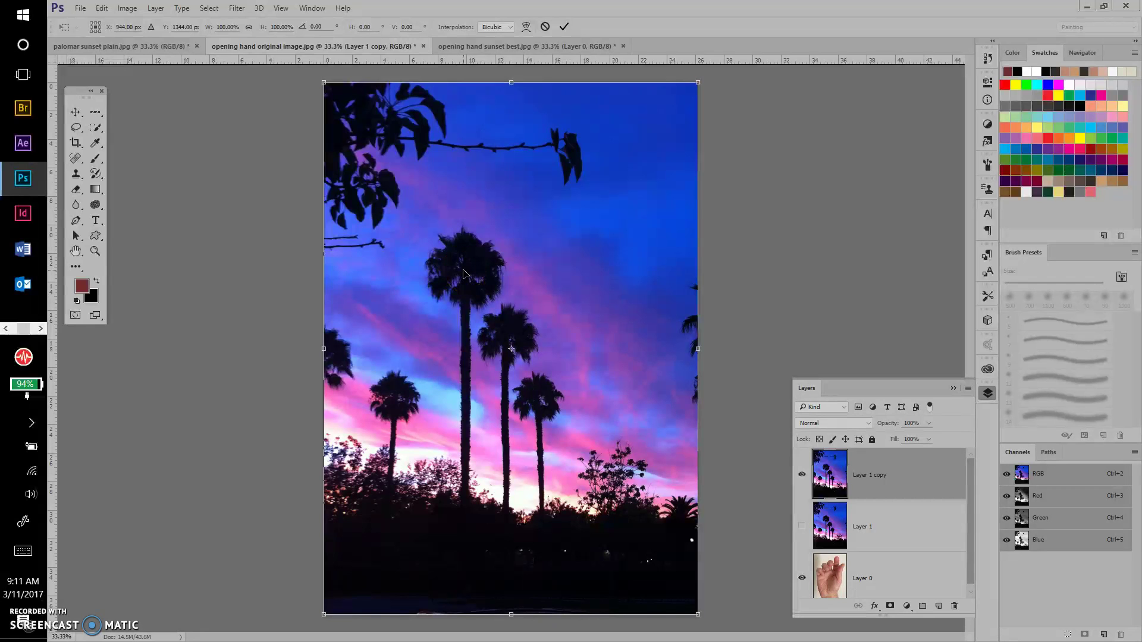
pyautogui.moveTo(698, 82); pyautogui.dragTo(811, 170)
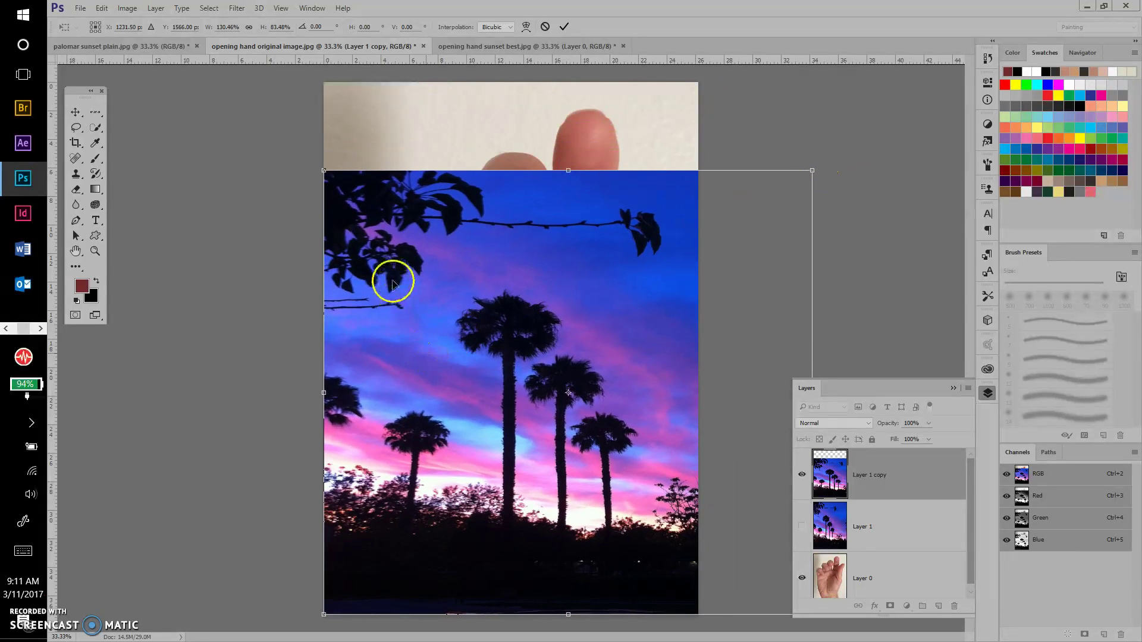
pyautogui.moveTo(364, 223); pyautogui.dragTo(296, 145)
pyautogui.moveTo(793, 146); pyautogui.dragTo(632, 468)
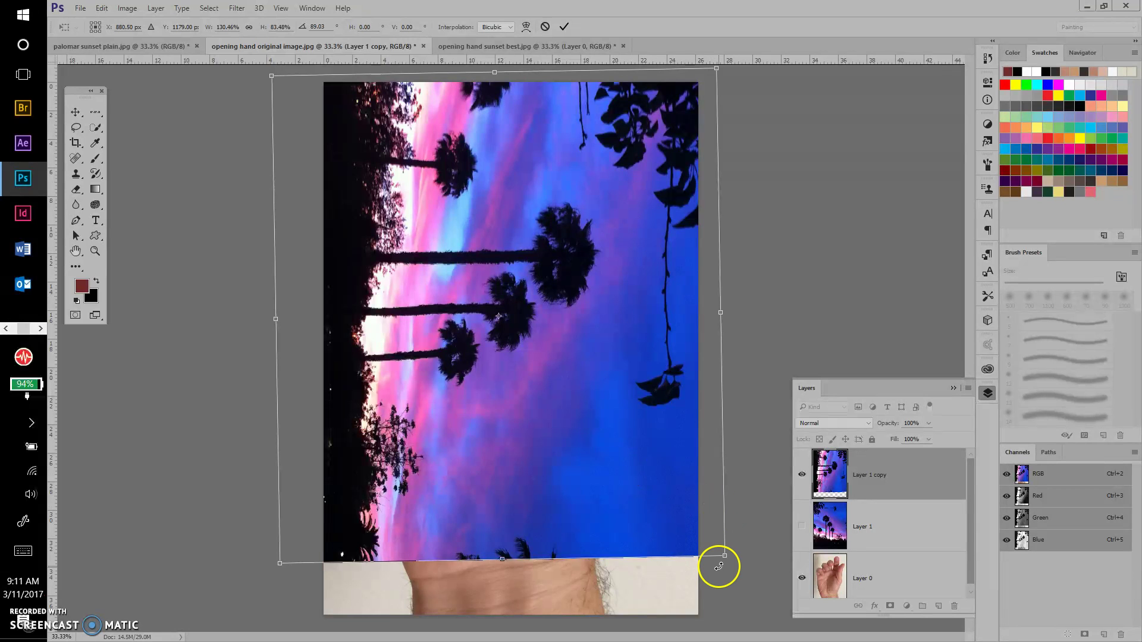
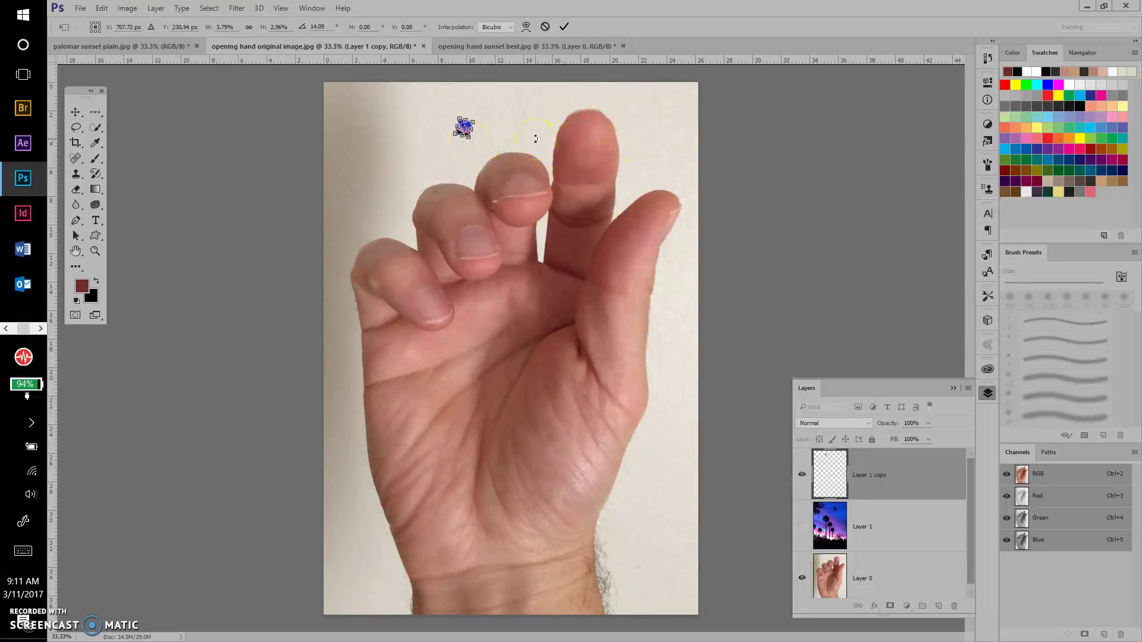
pyautogui.press('Return')
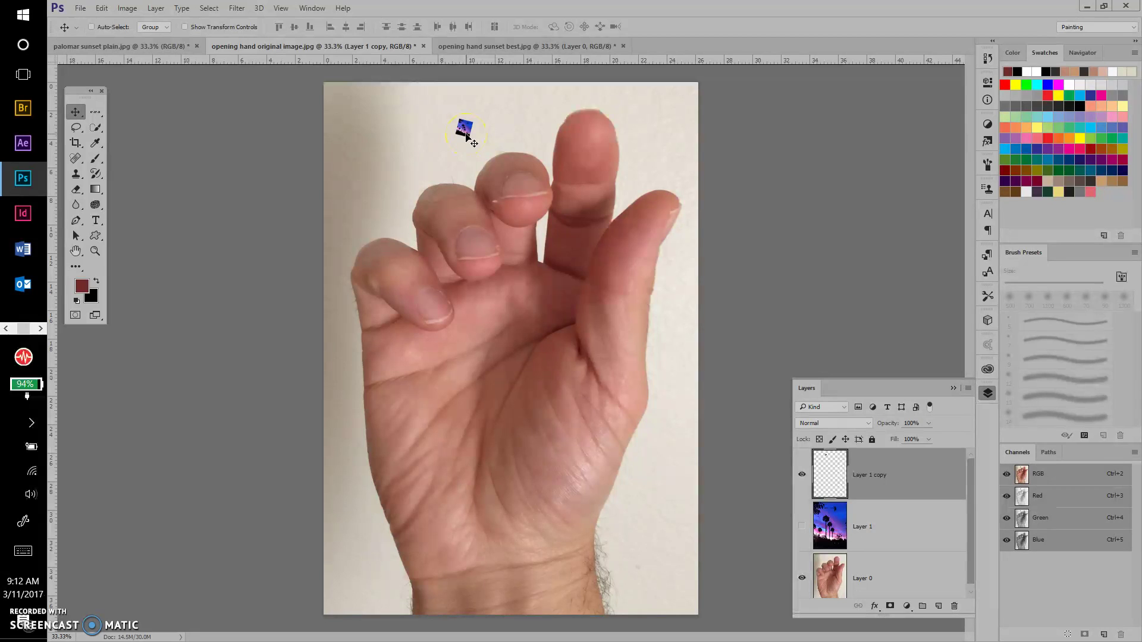
# - Enlarge the tiny sunset on Layer 1 copy to about 1602% width and 2147% height and position it over the palm
pyautogui.hotkey('ctrl', 't')
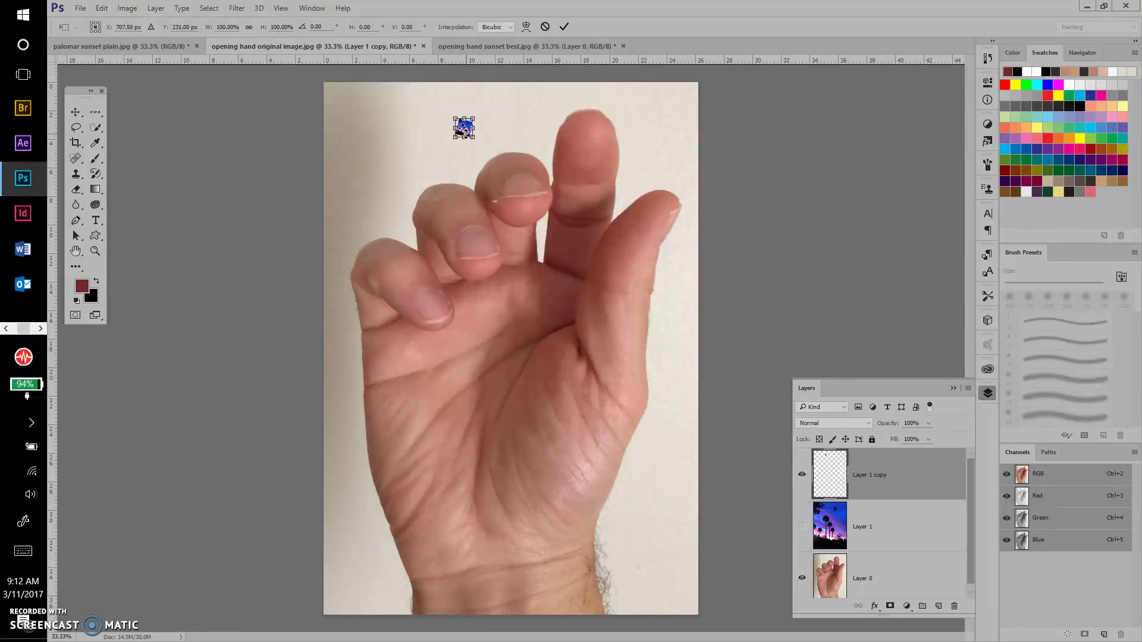
pyautogui.moveTo(474, 137); pyautogui.dragTo(738, 526)
pyautogui.moveTo(680, 470); pyautogui.dragTo(608, 469)
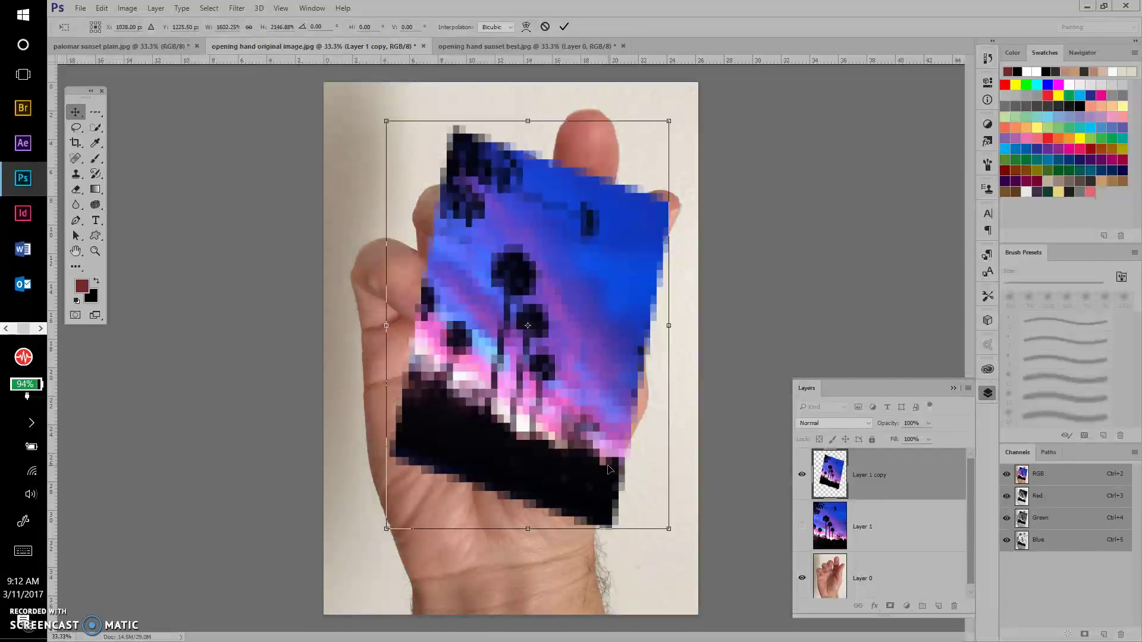
pyautogui.press('Return')
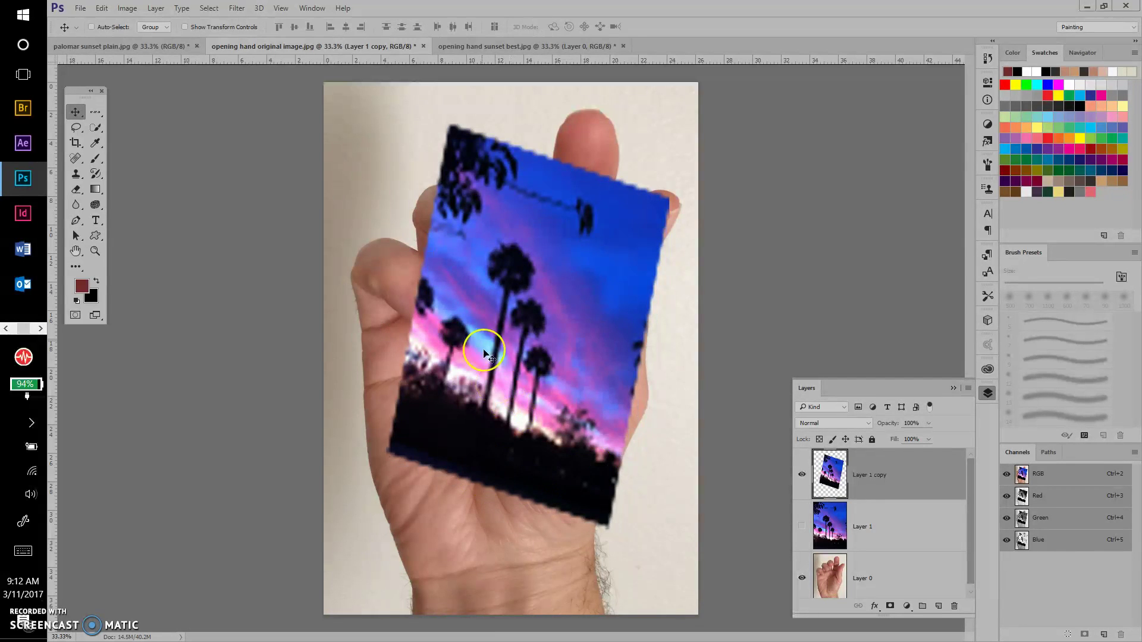
# - Free Transform Layer 1 copy to about 156% width and 109% height, rotated about -24.6°, covering most of the hand
pyautogui.moveTo(530, 428); pyautogui.dragTo(512, 369)
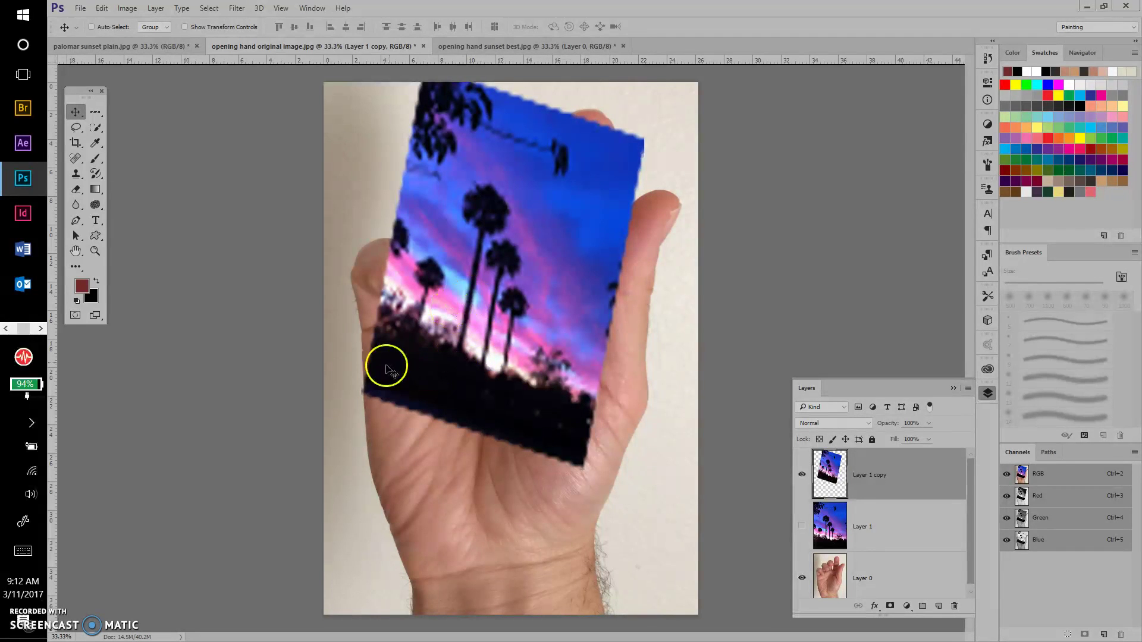
pyautogui.moveTo(390, 380); pyautogui.dragTo(412, 410)
pyautogui.press('ctrl')
pyautogui.hotkey('ctrl', 't')
pyautogui.click(419, 409)
pyautogui.click(613, 489)
pyautogui.moveTo(672, 503); pyautogui.dragTo(721, 466)
pyautogui.moveTo(720, 506); pyautogui.dragTo(759, 398)
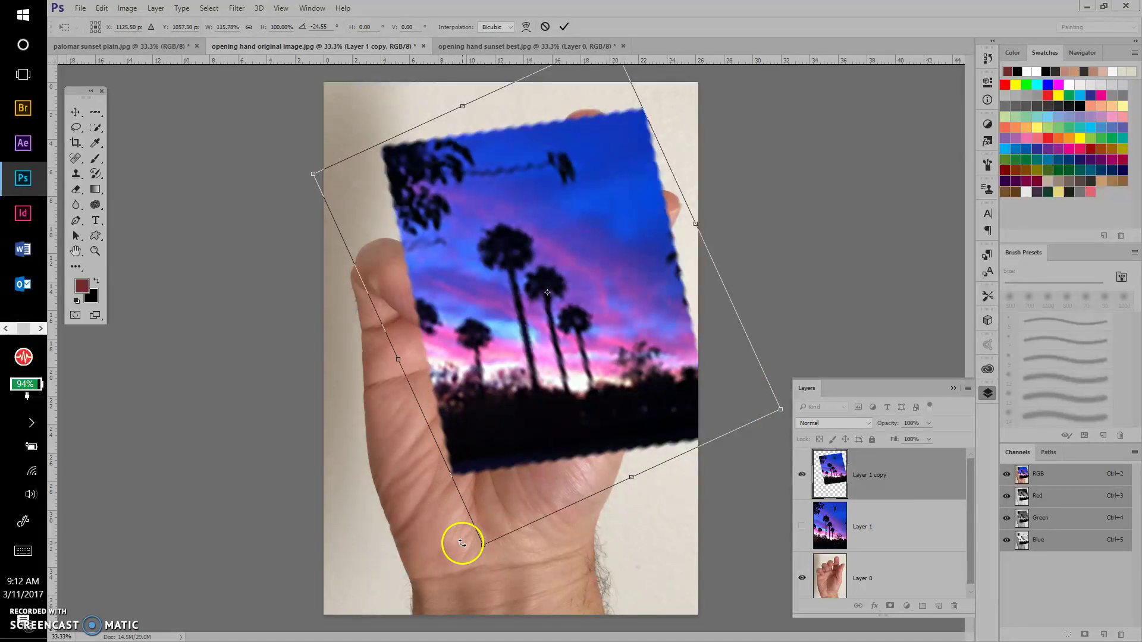
pyautogui.moveTo(480, 543); pyautogui.dragTo(394, 623)
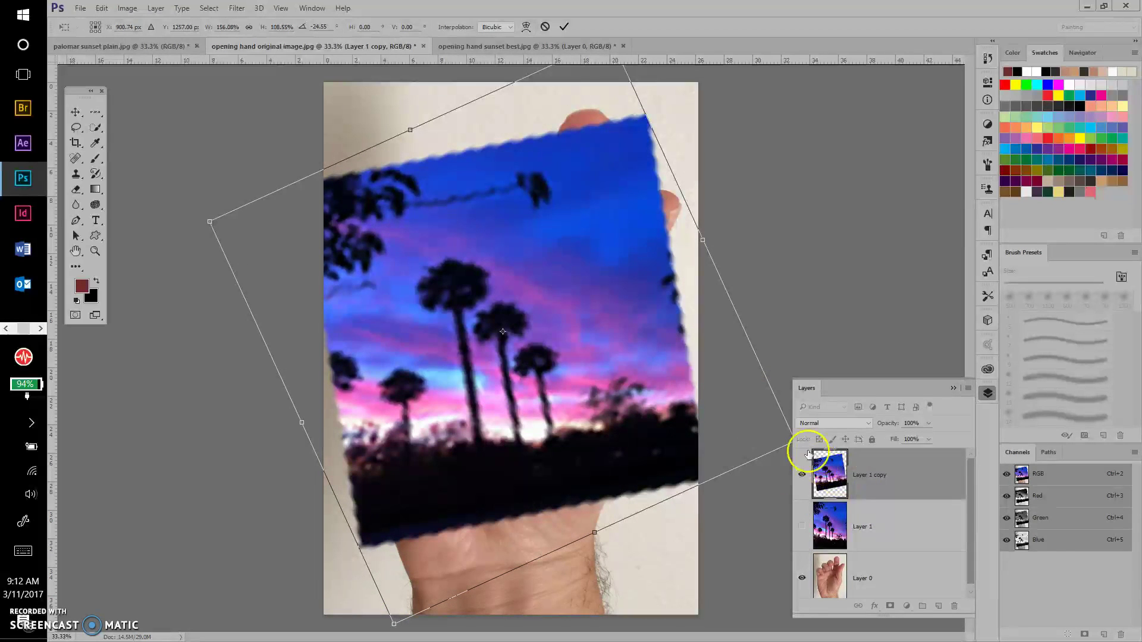
pyautogui.press('Return')
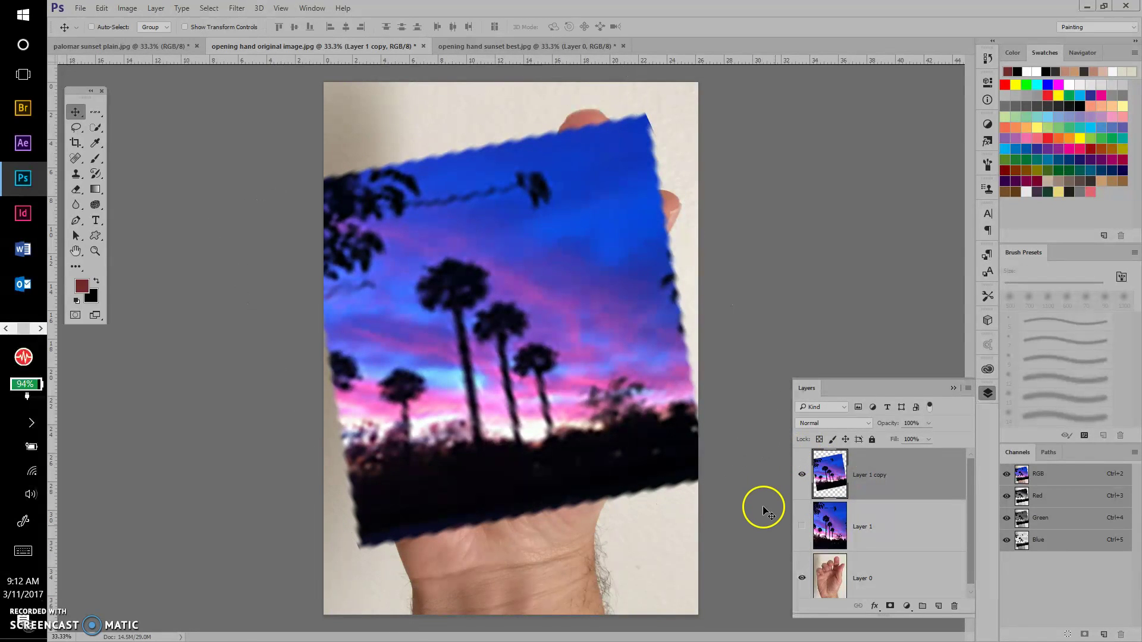
# - Show Layer 1 and toggle Layer 1 copy to compare their sharpness, leaving Layer 1 copy hidden
pyautogui.click(802, 527)
pyautogui.click(802, 473)
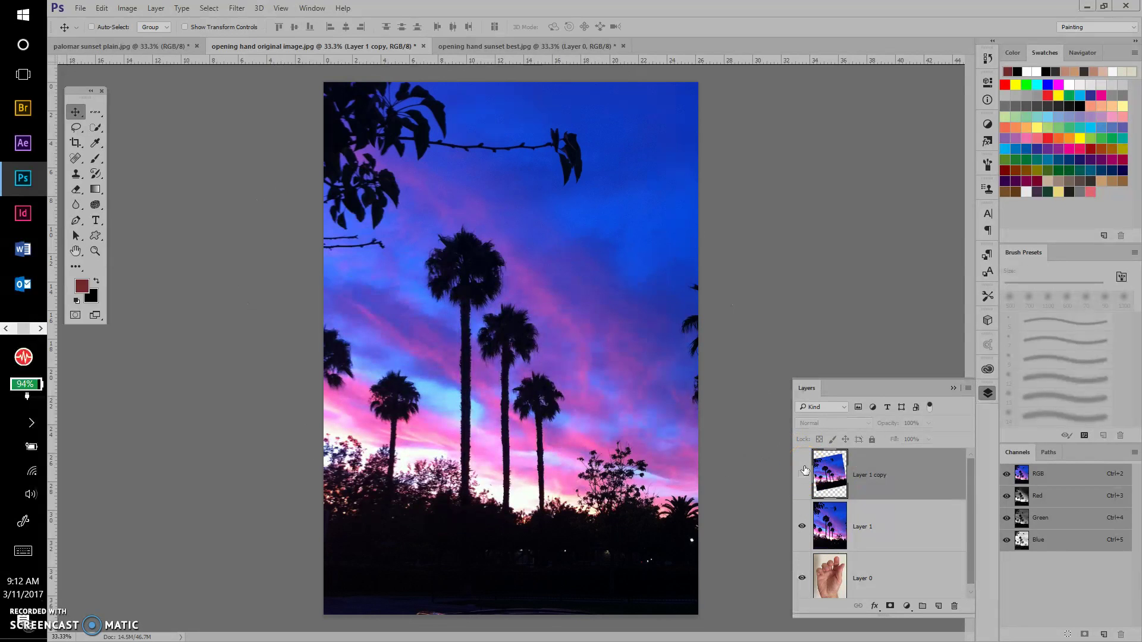
pyautogui.click(801, 475)
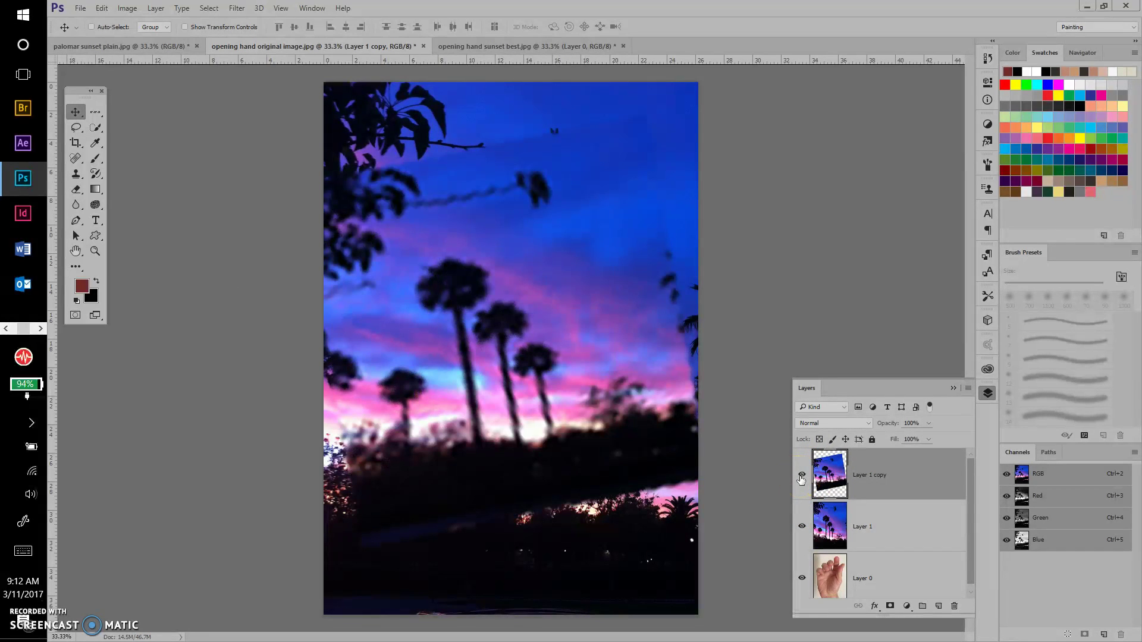
pyautogui.click(802, 474)
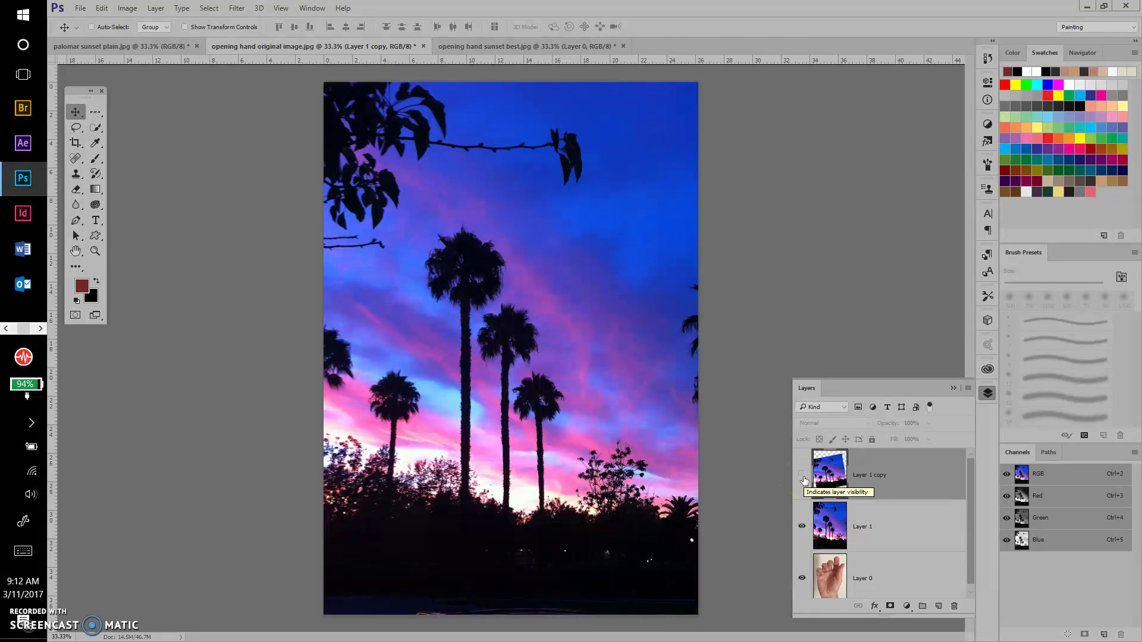
pyautogui.click(801, 474)
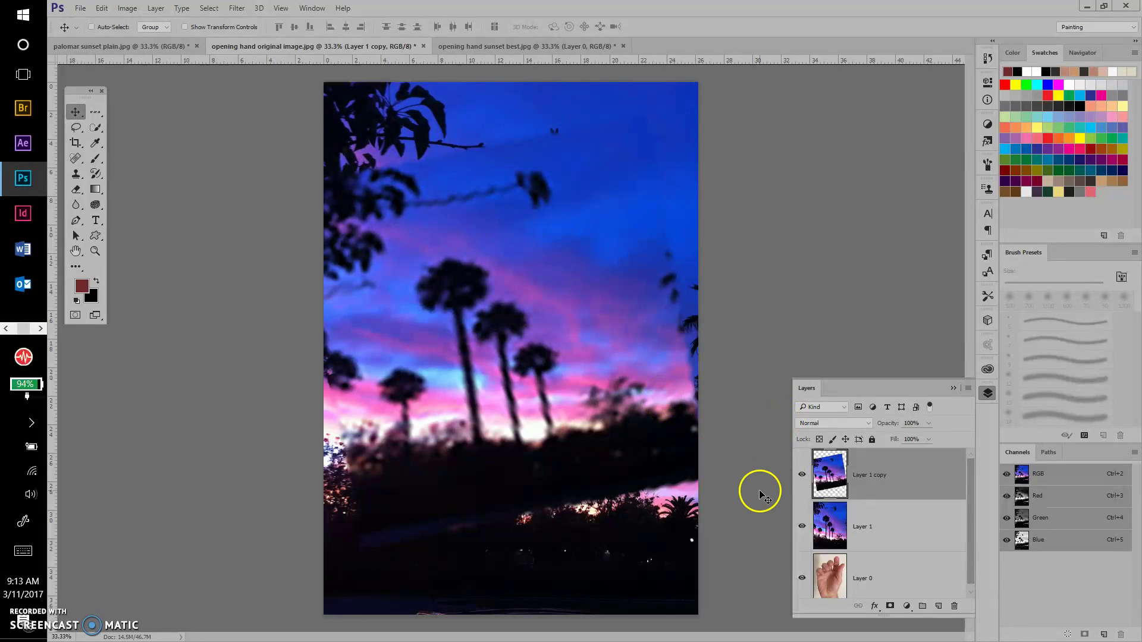
pyautogui.click(801, 474)
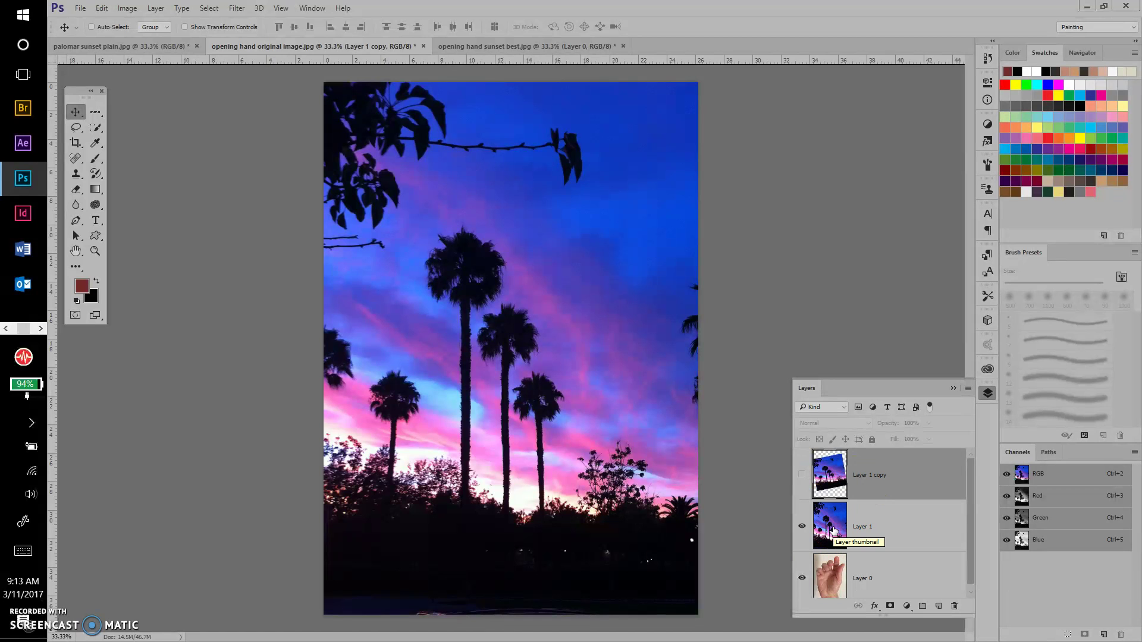
# - Convert Layer 1 to a smart object and undo the conversion
pyautogui.rightClick(913, 518)
pyautogui.click(940, 515)
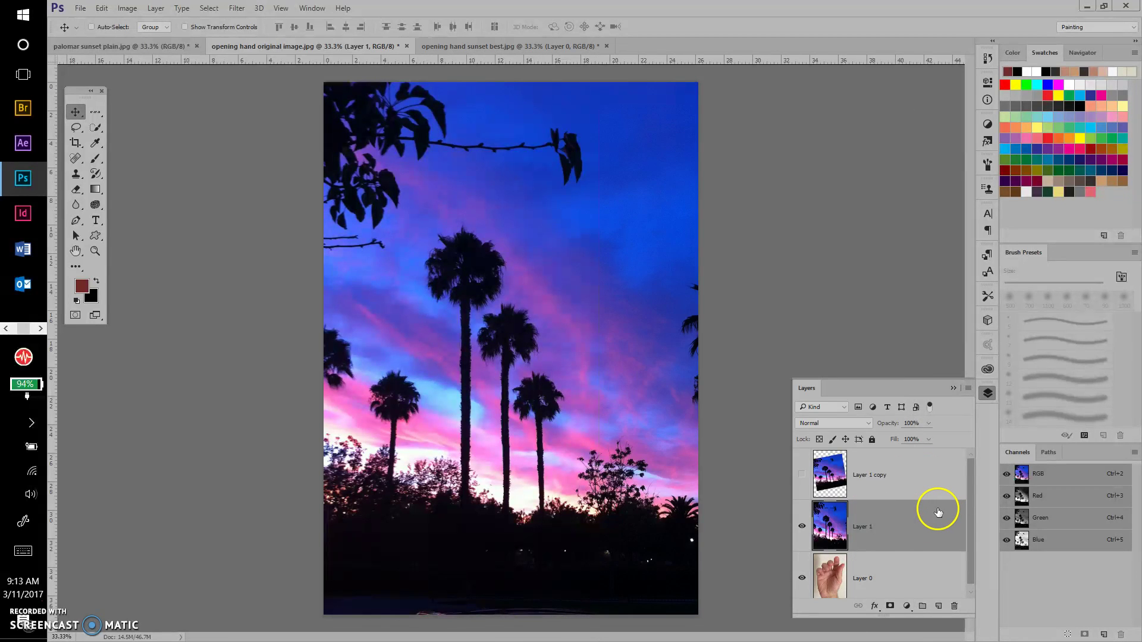
pyautogui.click(156, 8)
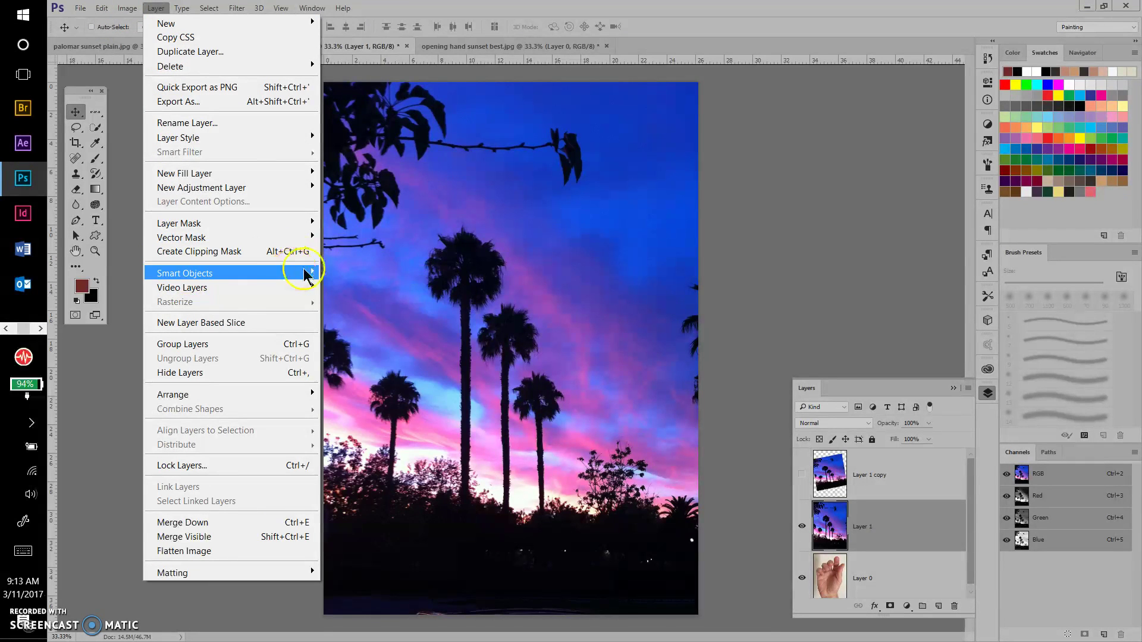
pyautogui.moveTo(307, 275)
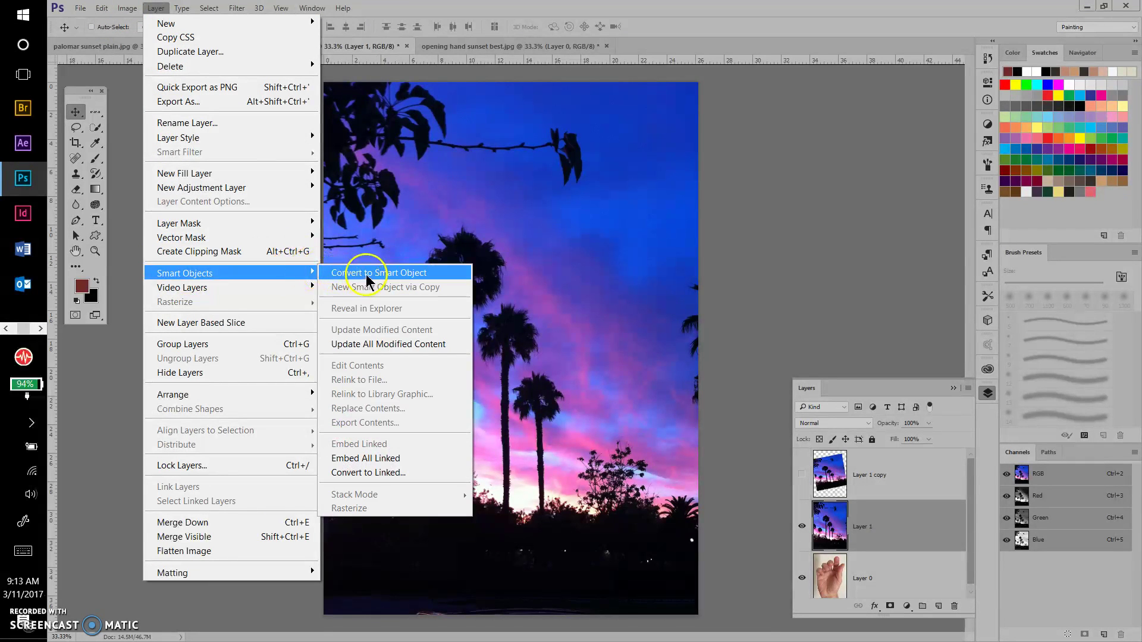
pyautogui.click(366, 274)
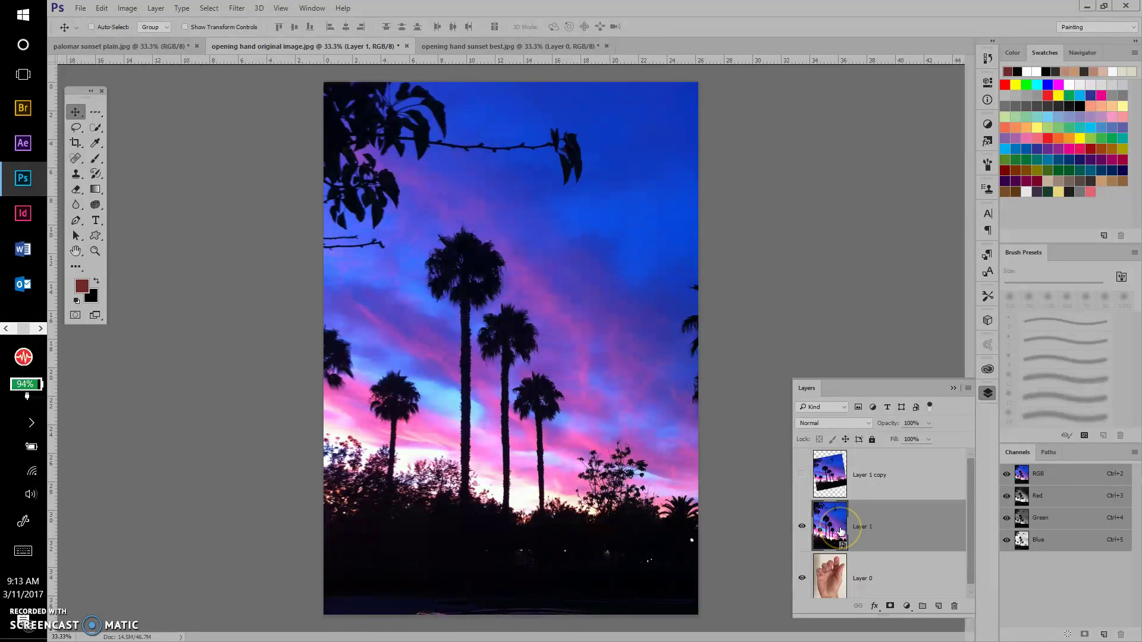
pyautogui.press('ctrl')
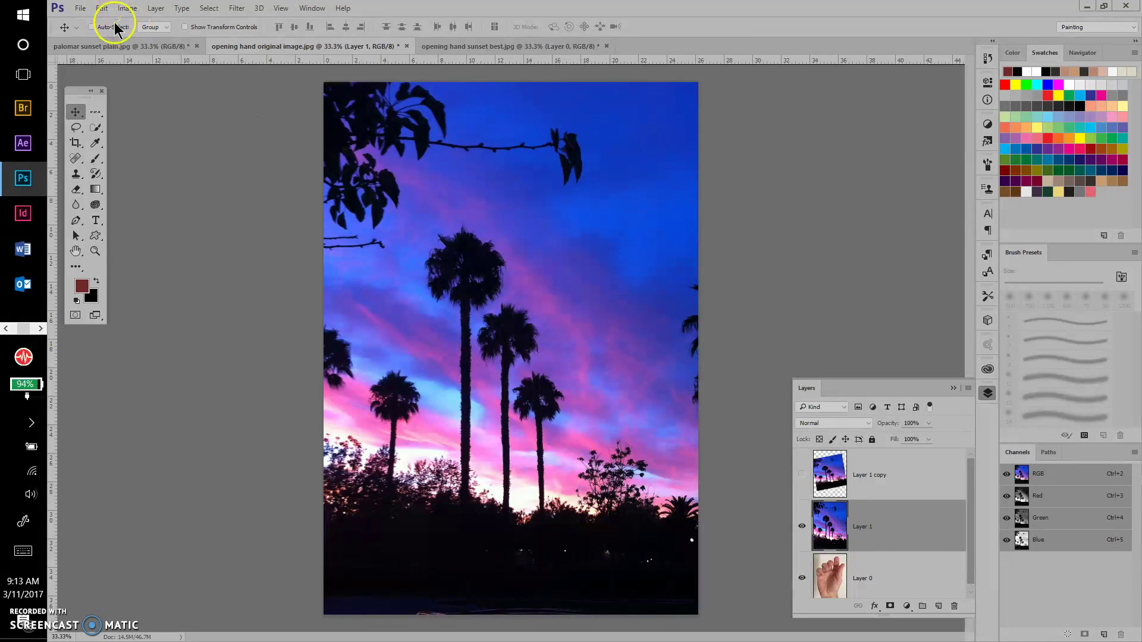
# - Convert the sunset layer, Layer 1, to a smart object
pyautogui.click(150, 10)
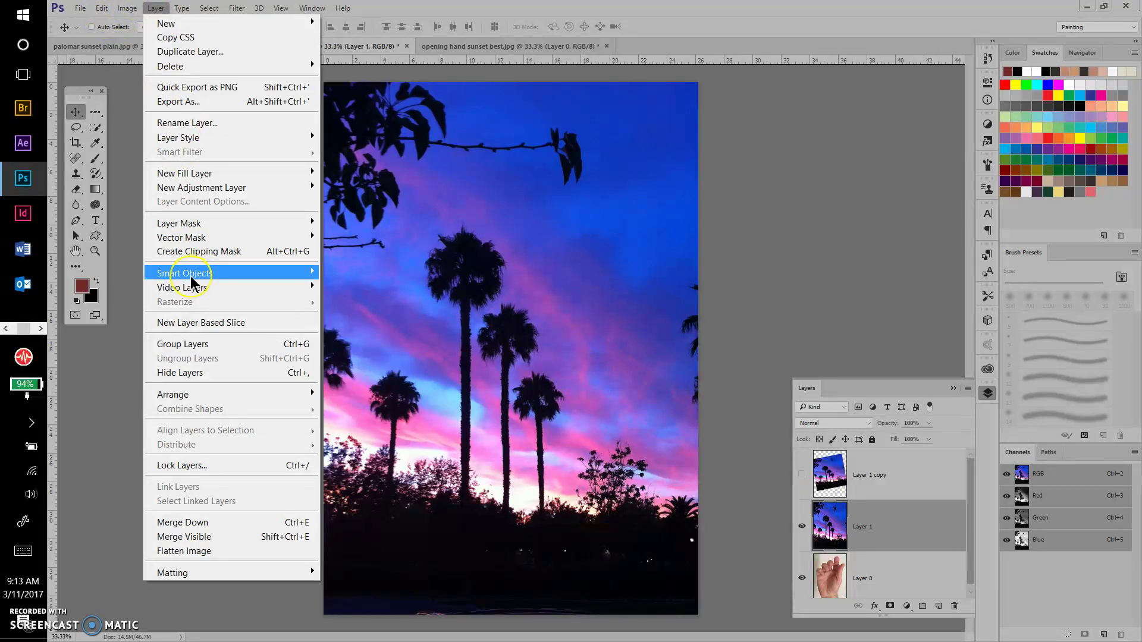
pyautogui.moveTo(190, 277)
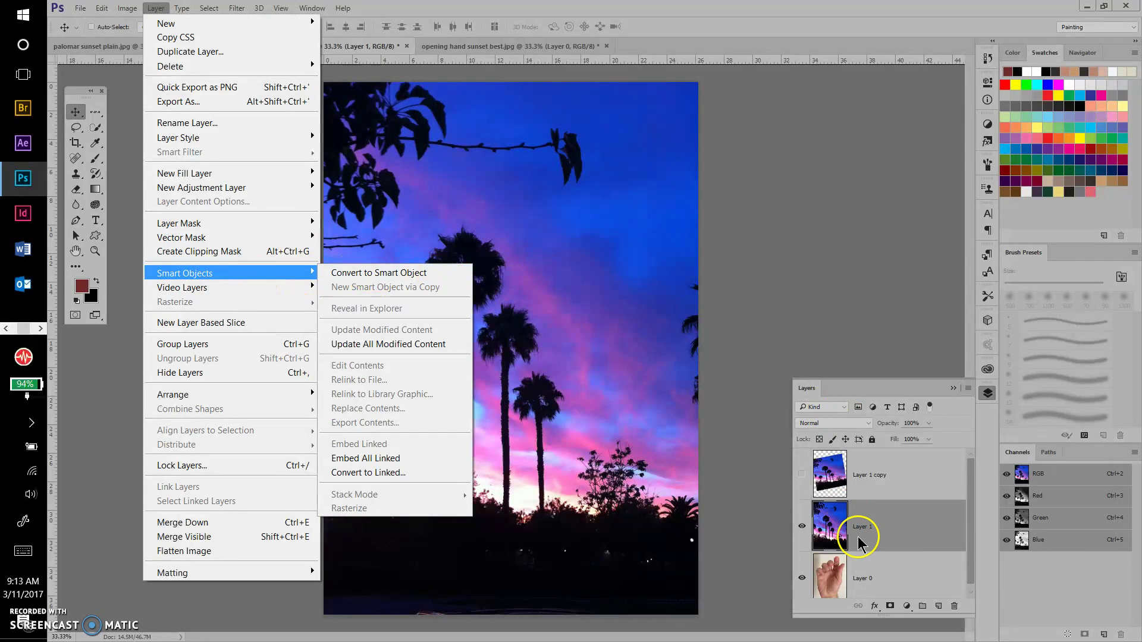
pyautogui.rightClick(891, 531)
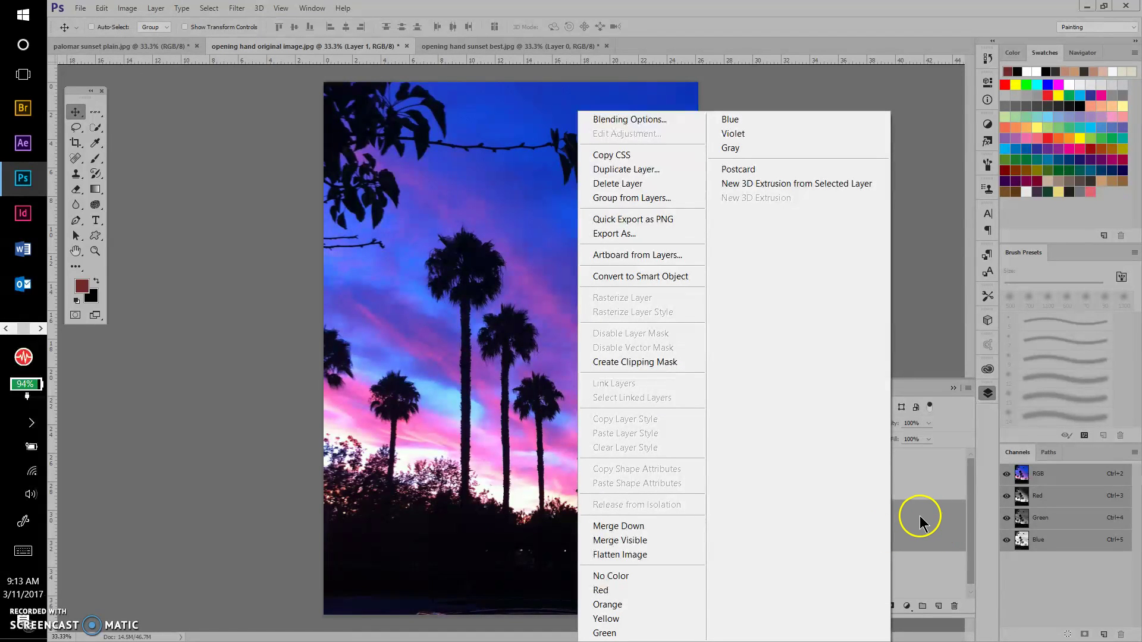
pyautogui.click(640, 277)
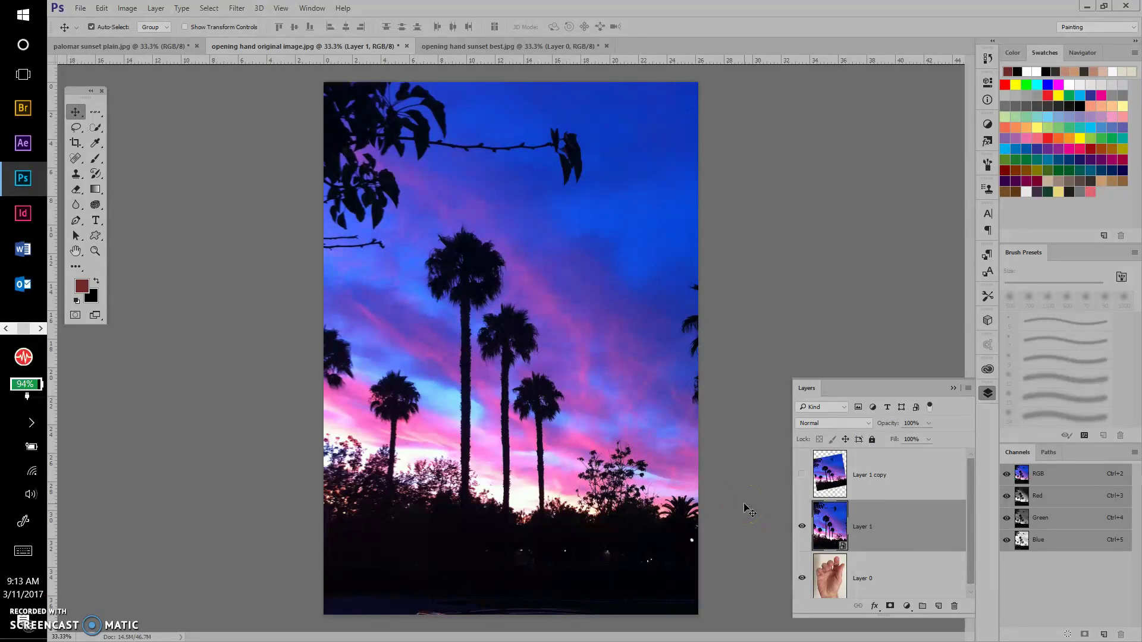
# - Free Transform the Layer 1 smart object to about 3% width and 5% height, placed in the middle of the palm
pyautogui.hotkey('ctrl', 't')
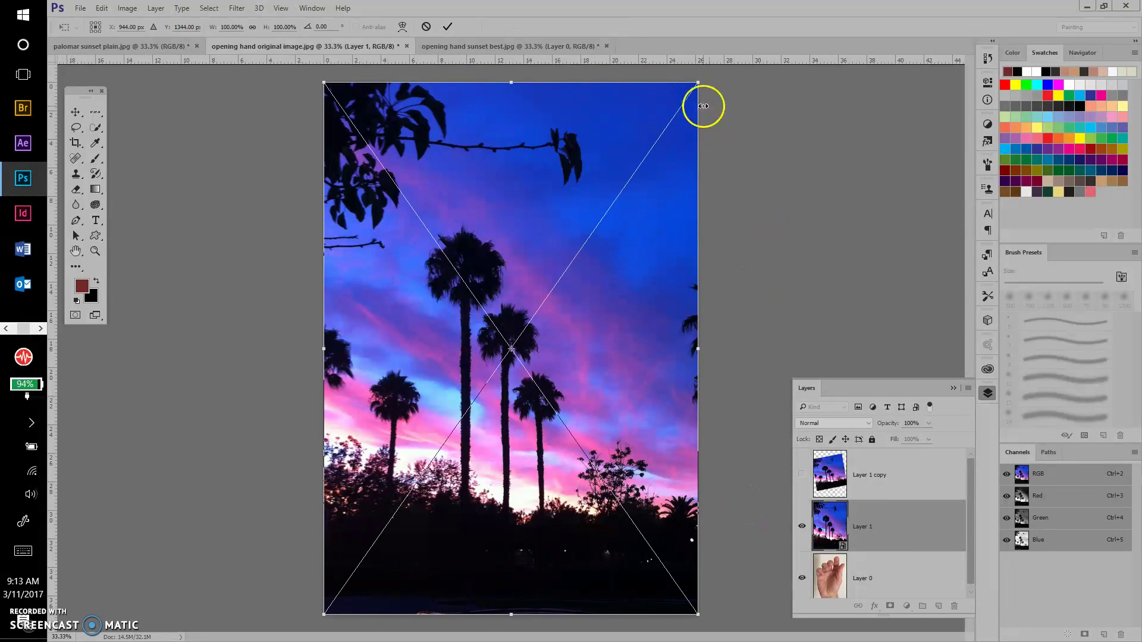
pyautogui.moveTo(699, 82); pyautogui.dragTo(335, 596)
pyautogui.rightClick(466, 408)
pyautogui.click(357, 584)
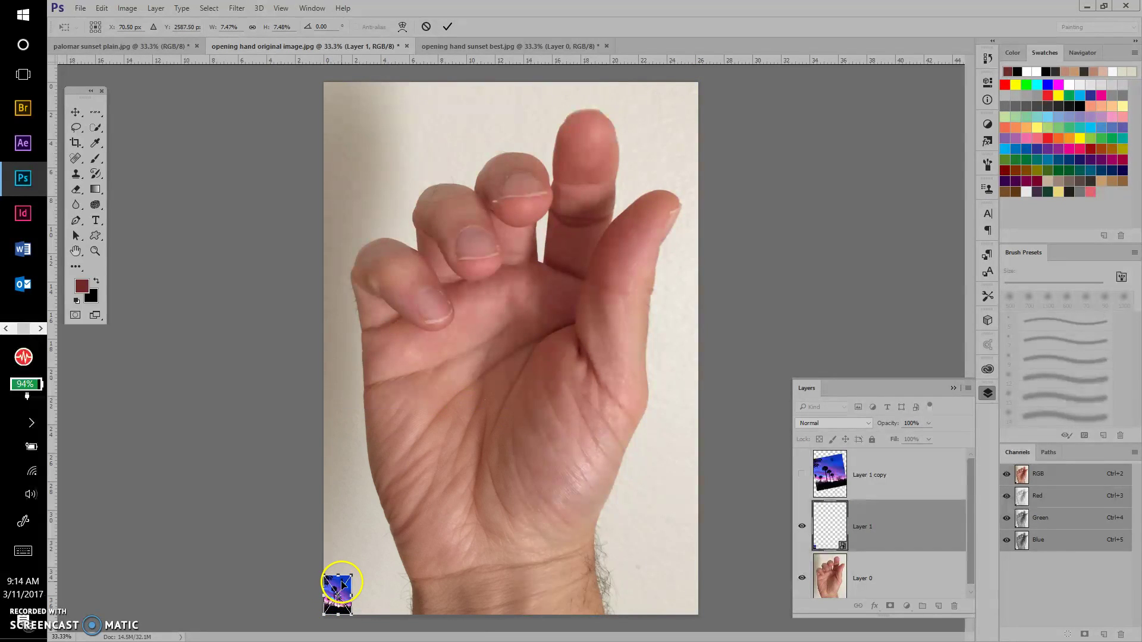
pyautogui.moveTo(339, 581); pyautogui.dragTo(493, 375)
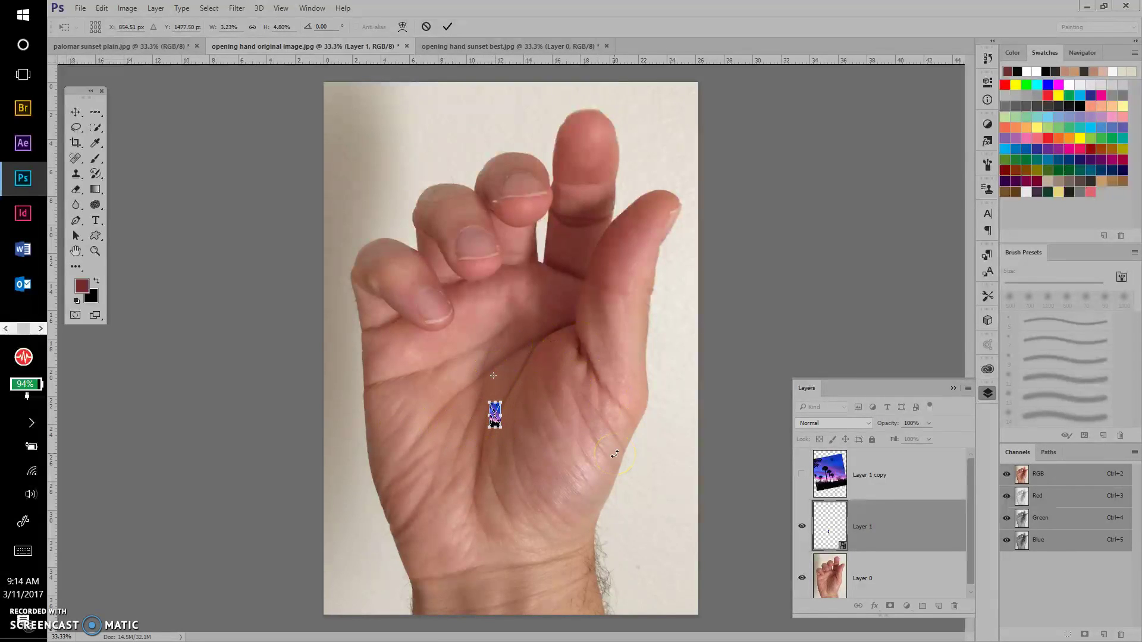
pyautogui.press('Return')
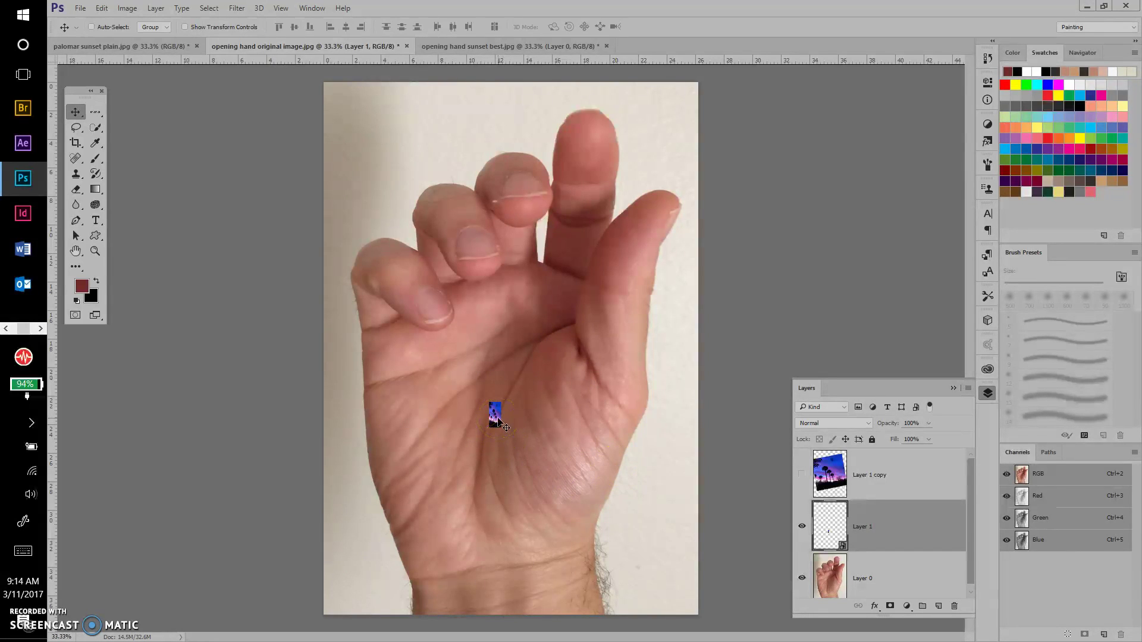
# - Enlarge the tiny Layer 1 smart object back to 100% width and height so it fills the whole canvas
pyautogui.hotkey('ctrl', 't')
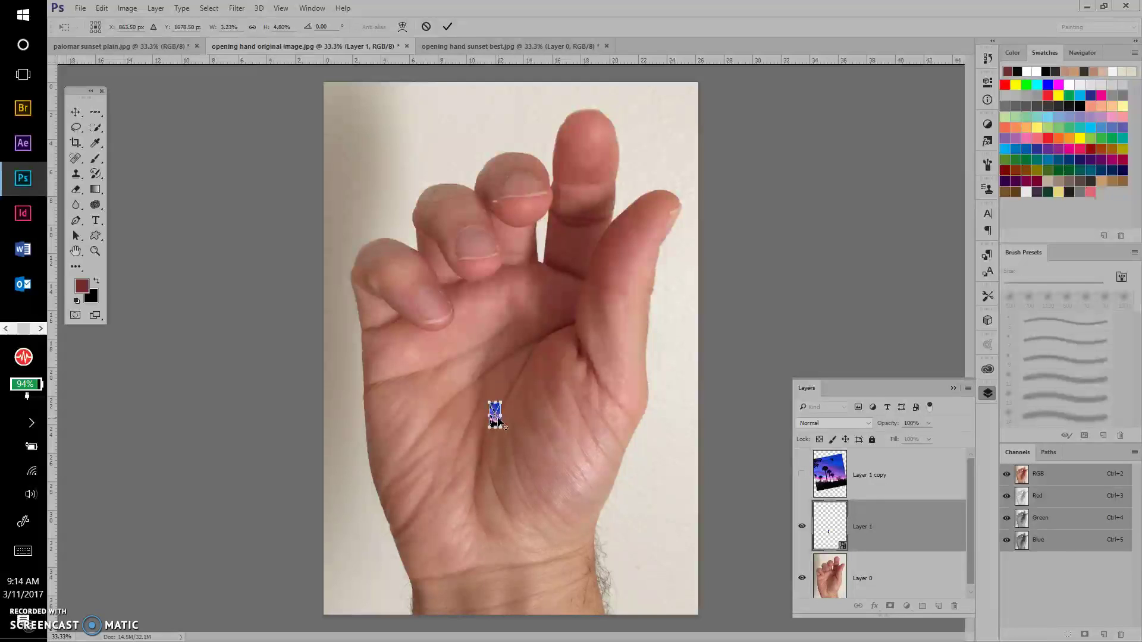
pyautogui.click(501, 433)
pyautogui.moveTo(502, 429); pyautogui.dragTo(669, 639)
pyautogui.moveTo(597, 543); pyautogui.dragTo(429, 541)
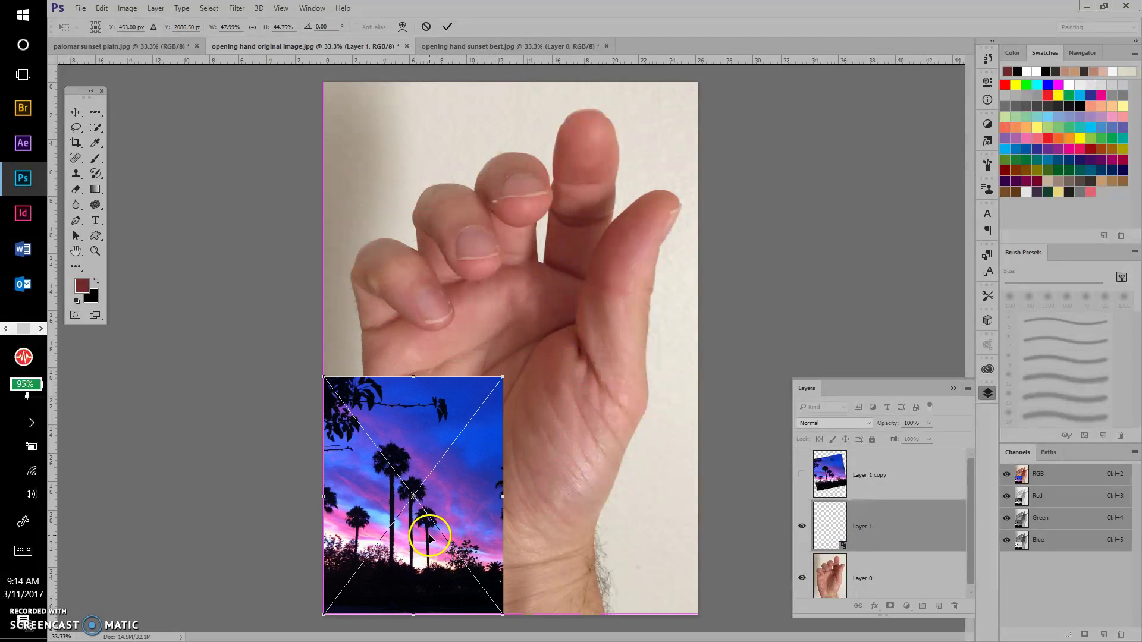
pyautogui.moveTo(503, 376); pyautogui.dragTo(701, 85)
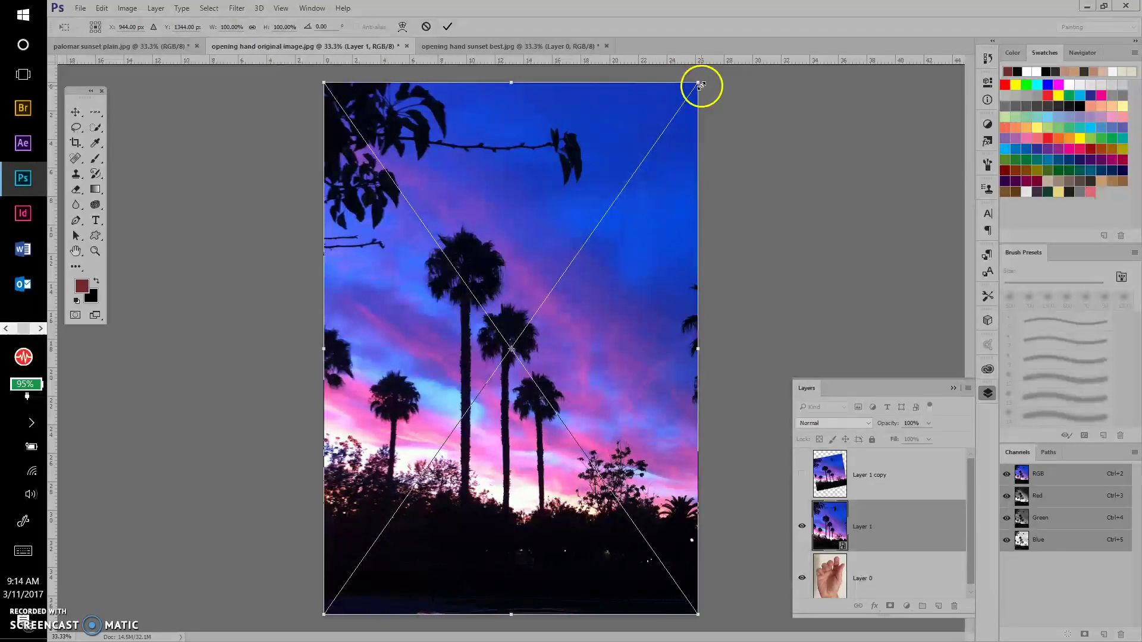
pyautogui.press('Return')
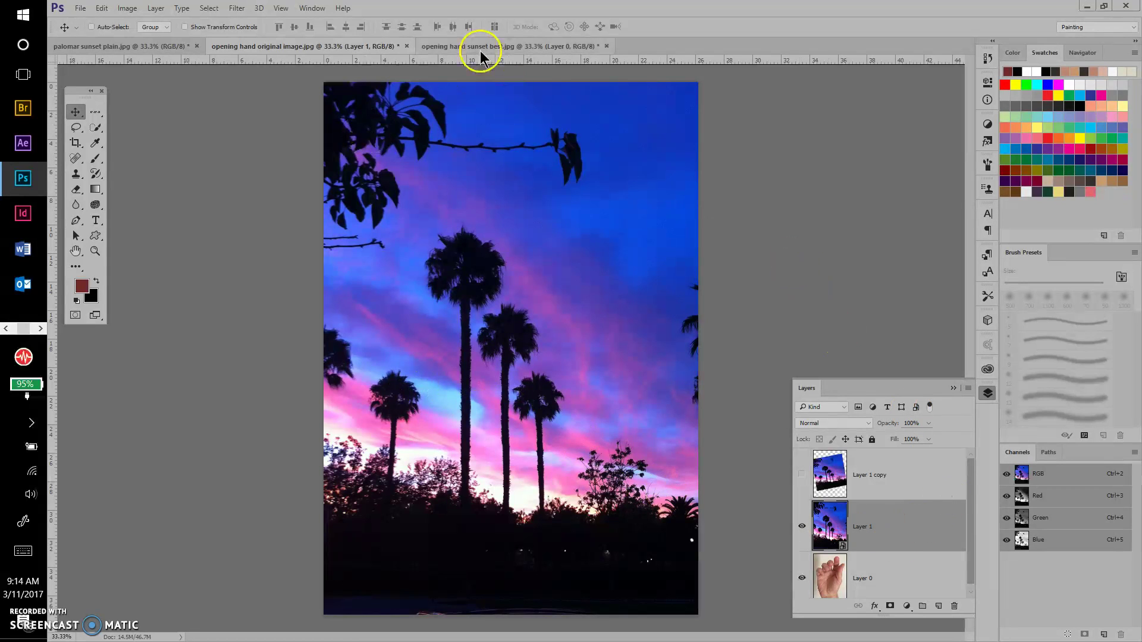
# - Compare the sunset in palomar sunset plain.jpg with the smart object in opening hand original image.jpg, ending on the latter
pyautogui.click(166, 45)
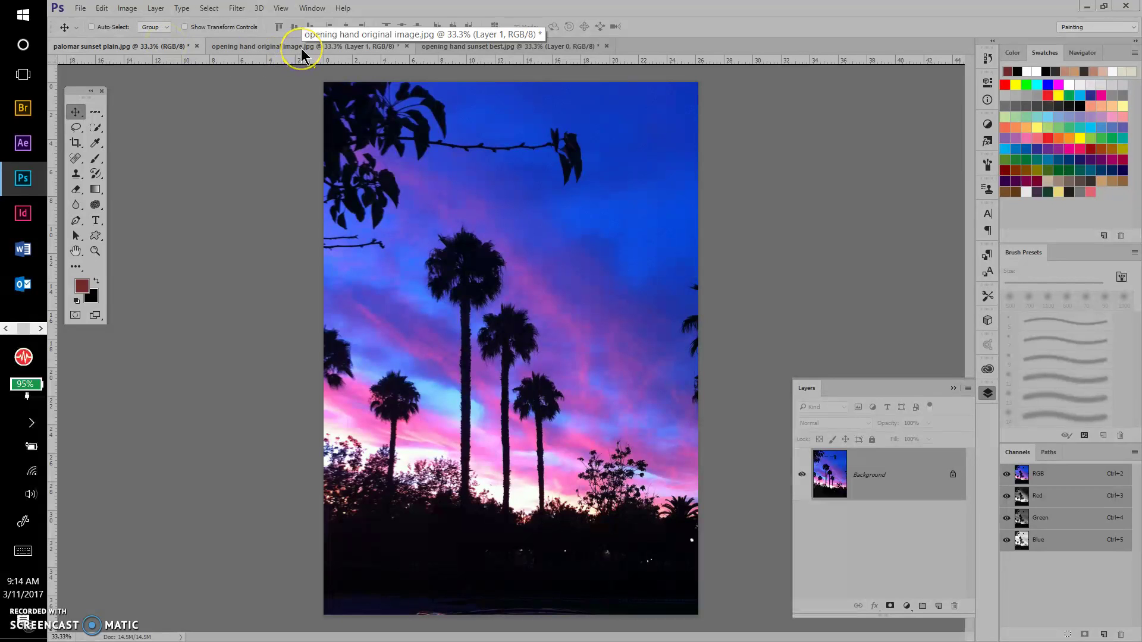
pyautogui.click(301, 49)
pyautogui.click(169, 55)
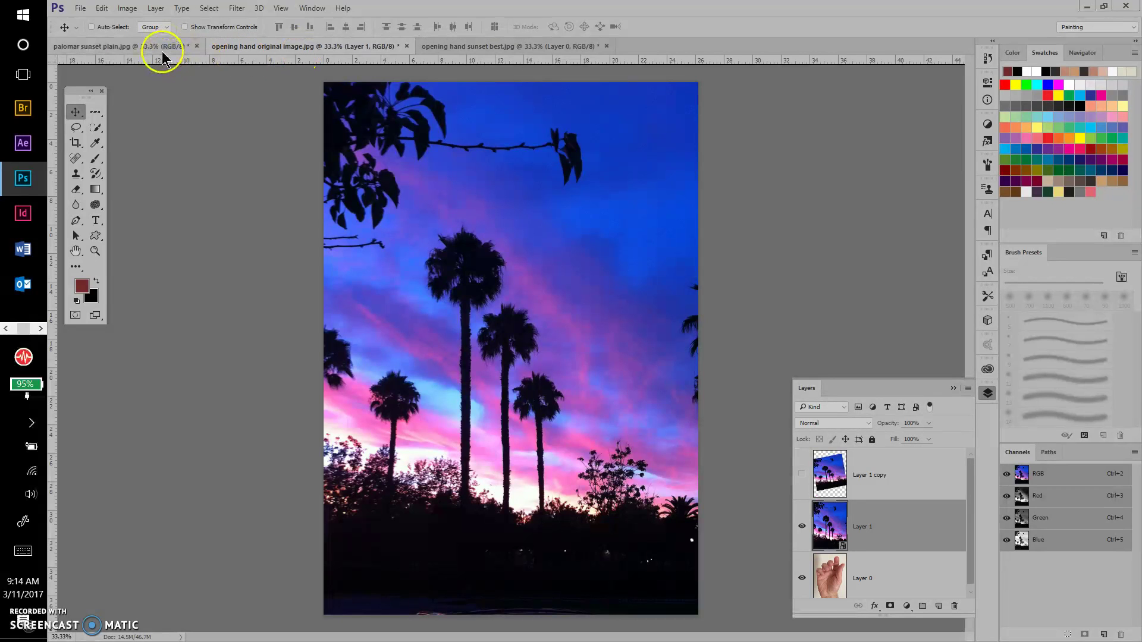
pyautogui.click(159, 54)
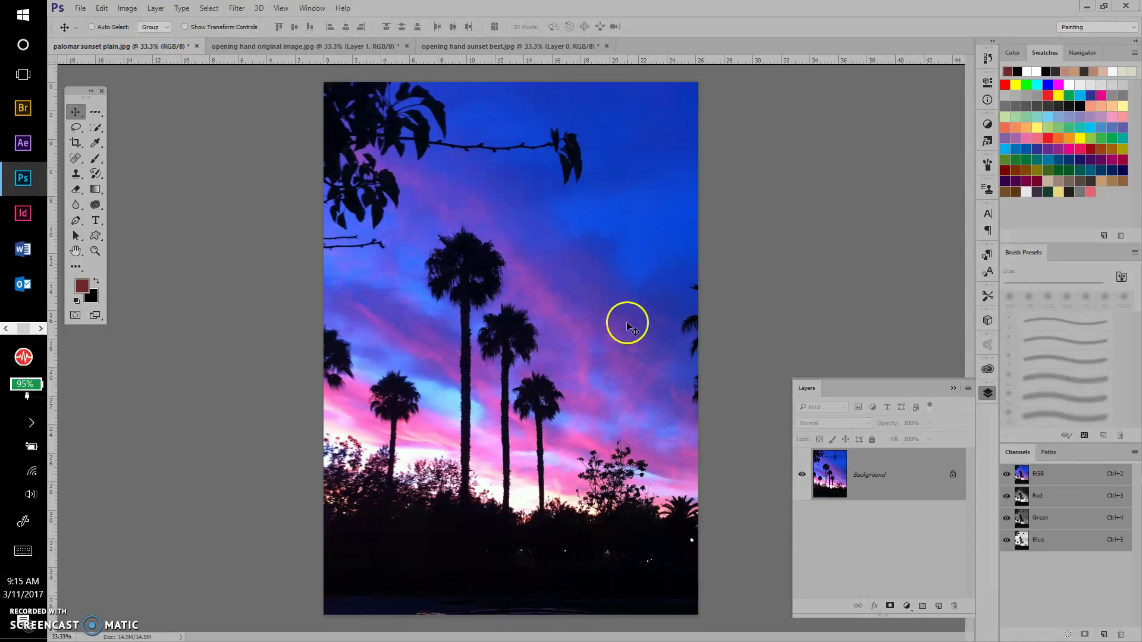
pyautogui.click(370, 49)
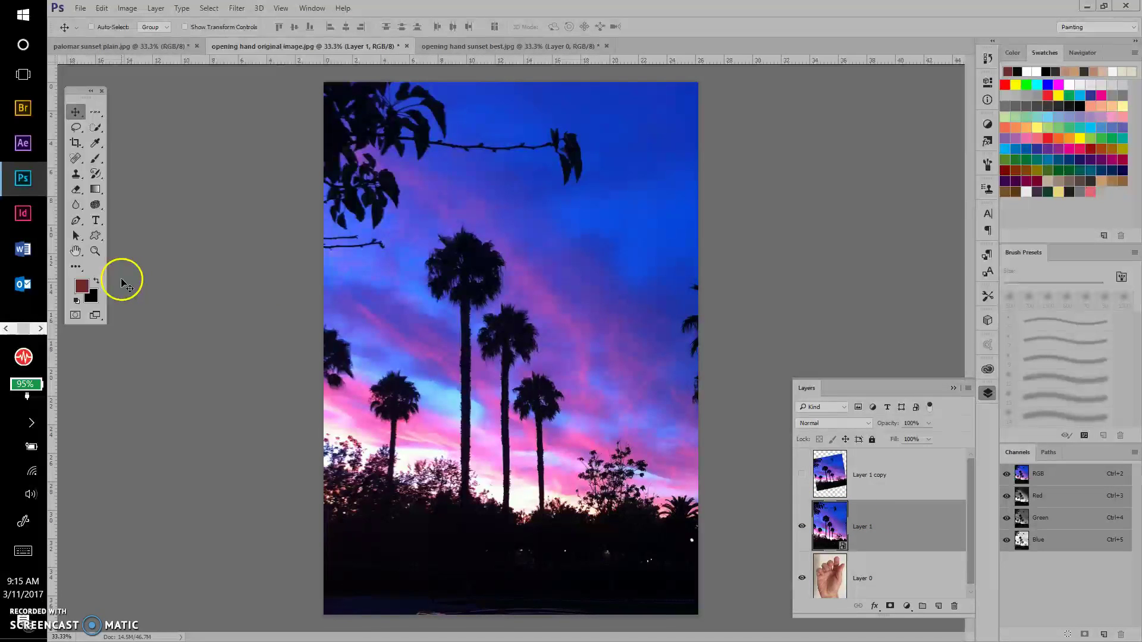
# - Choose the Brush tool and set the foreground color to light red #e08080
pyautogui.click(95, 157)
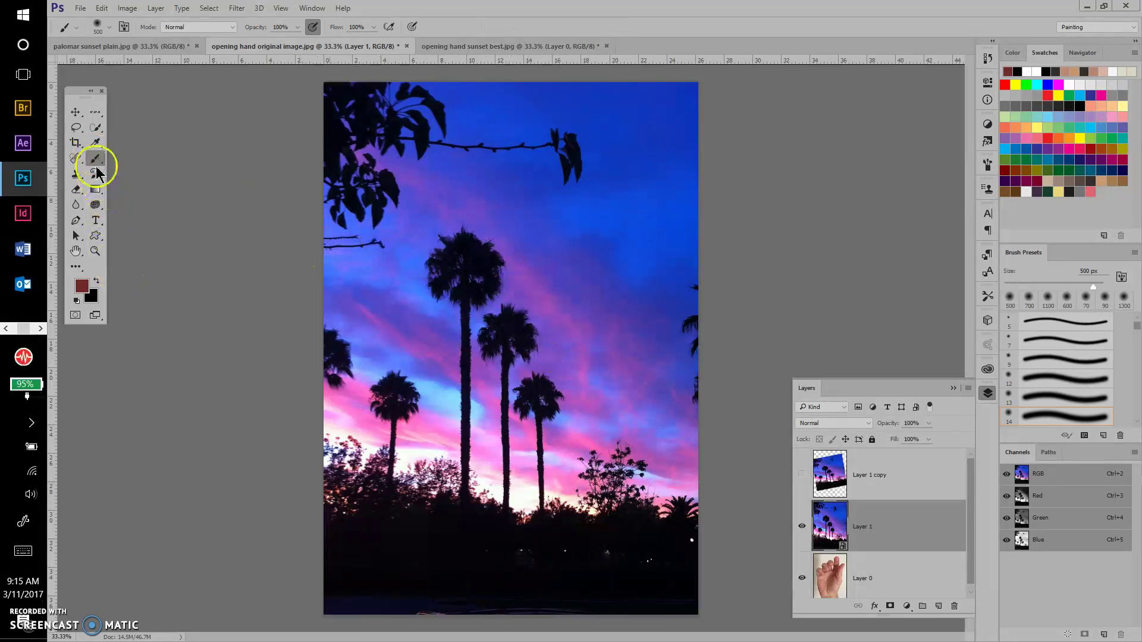
pyautogui.click(87, 291)
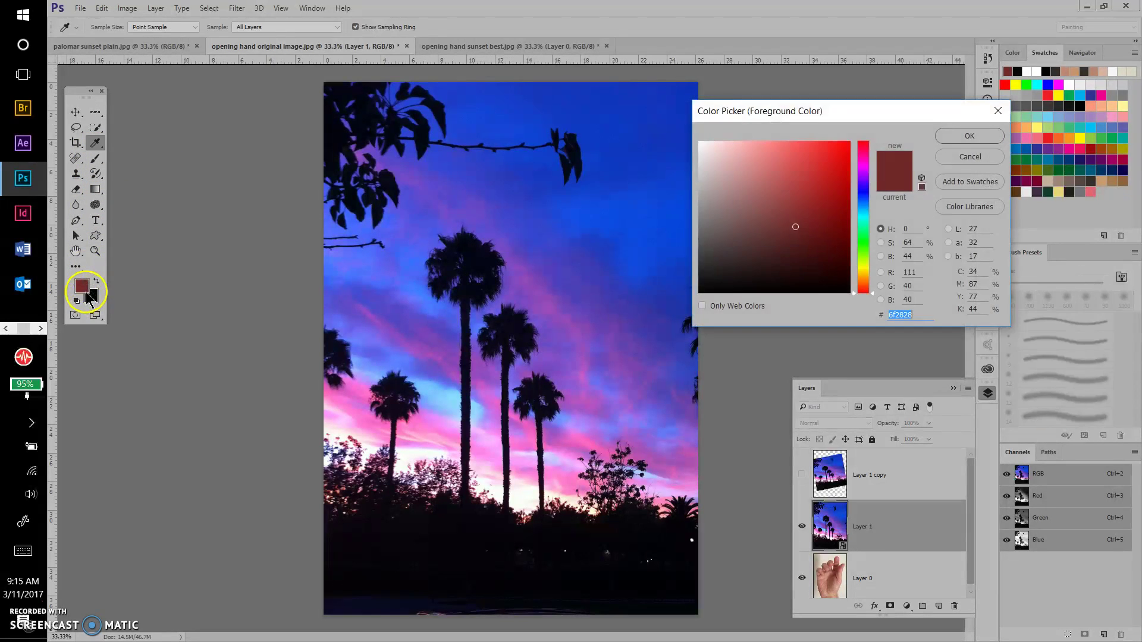
pyautogui.click(763, 159)
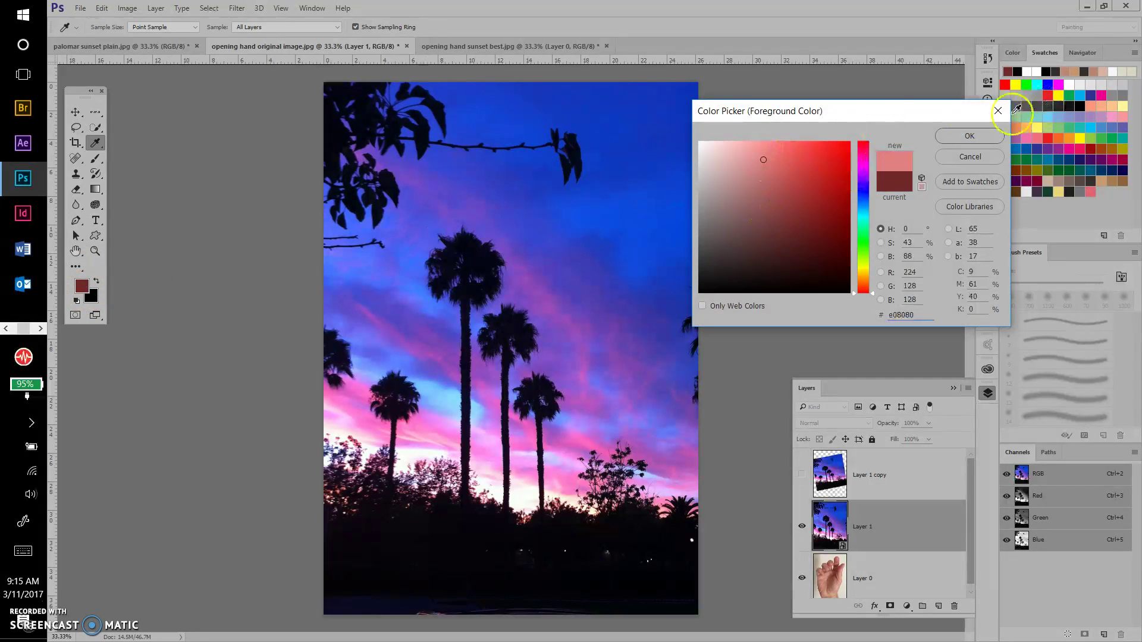
pyautogui.click(960, 138)
# - Try to paint on the Layer 1 smart object with the Brush tool, declining to rasterize it
pyautogui.press('b')
pyautogui.click(543, 219)
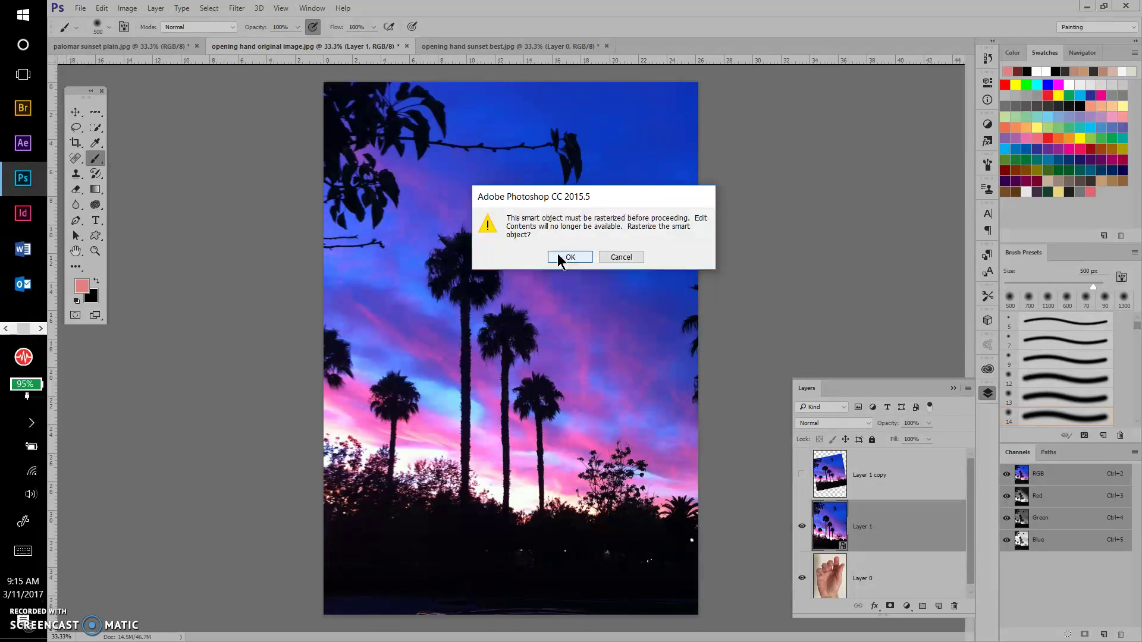
pyautogui.click(628, 260)
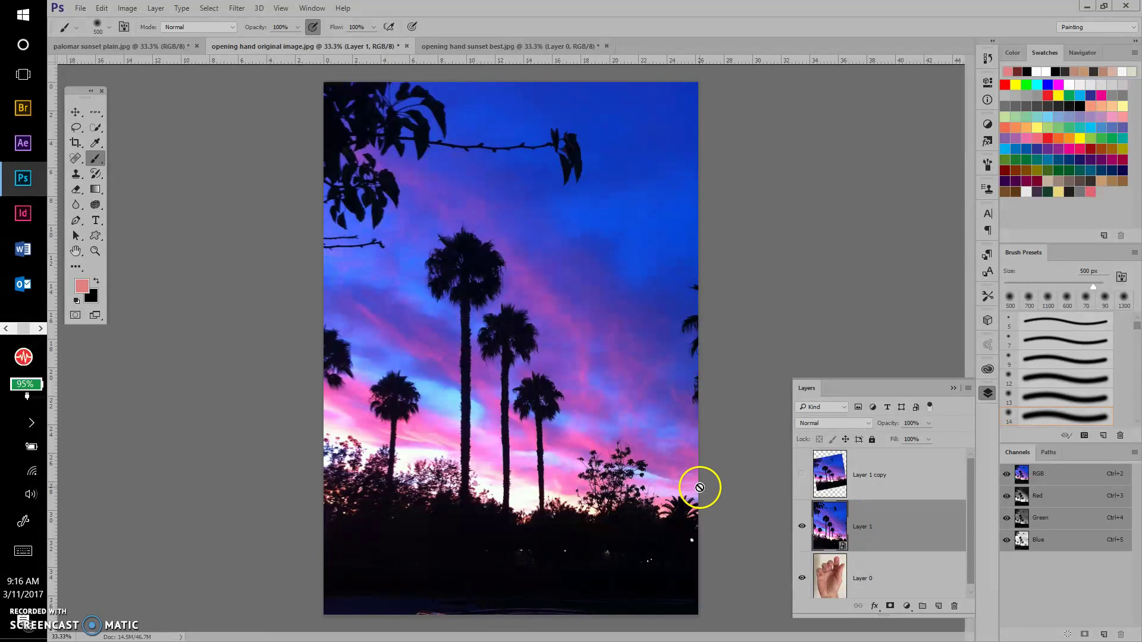
# - Rasterize the Layer 1 smart object, paint a light red patch over the palm trees, and undo the brush stroke
pyautogui.click(434, 294)
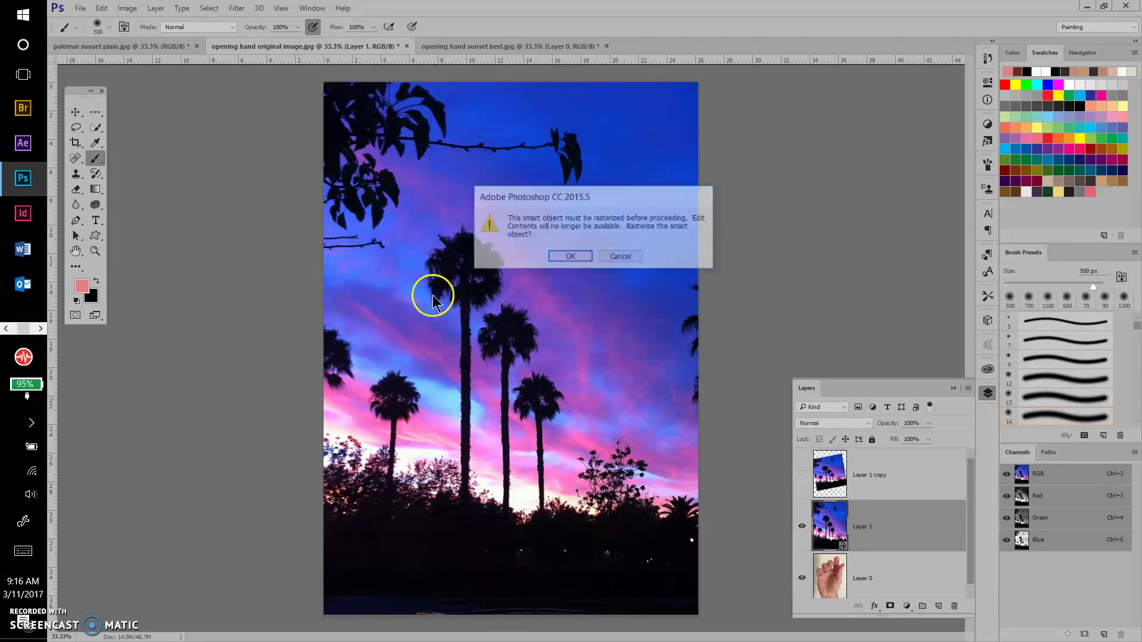
pyautogui.click(565, 256)
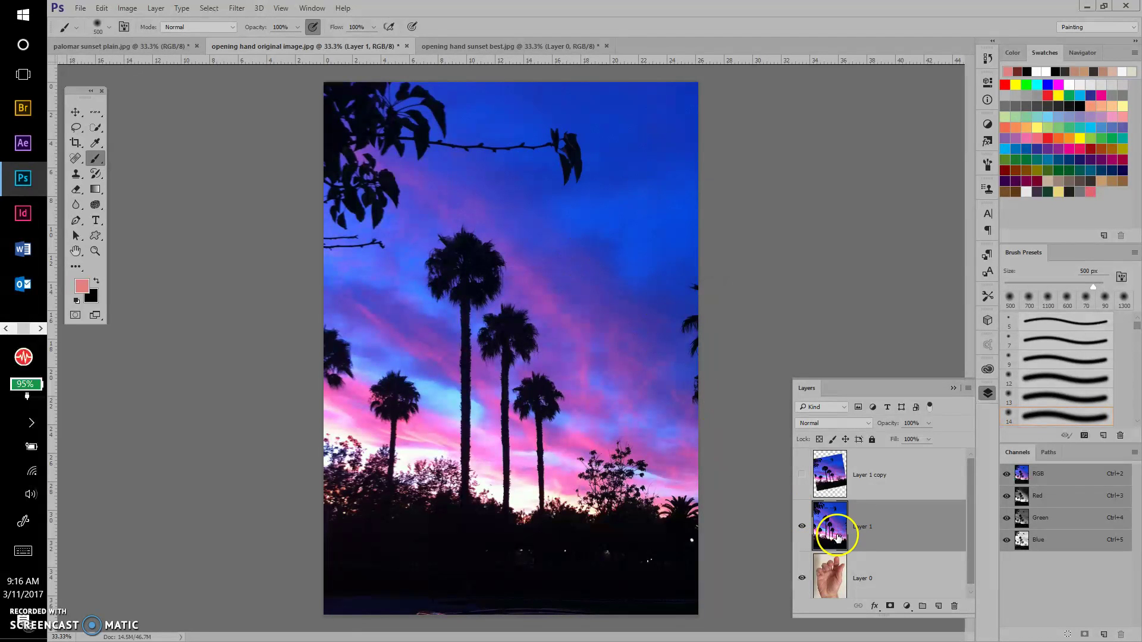
pyautogui.moveTo(569, 327)
pyautogui.mouseDown()
pyautogui.moveTo(544, 262)
pyautogui.moveTo(503, 269)
pyautogui.moveTo(421, 327)
pyautogui.moveTo(524, 308)
pyautogui.moveTo(544, 319)
pyautogui.moveTo(518, 316)
pyautogui.mouseUp()
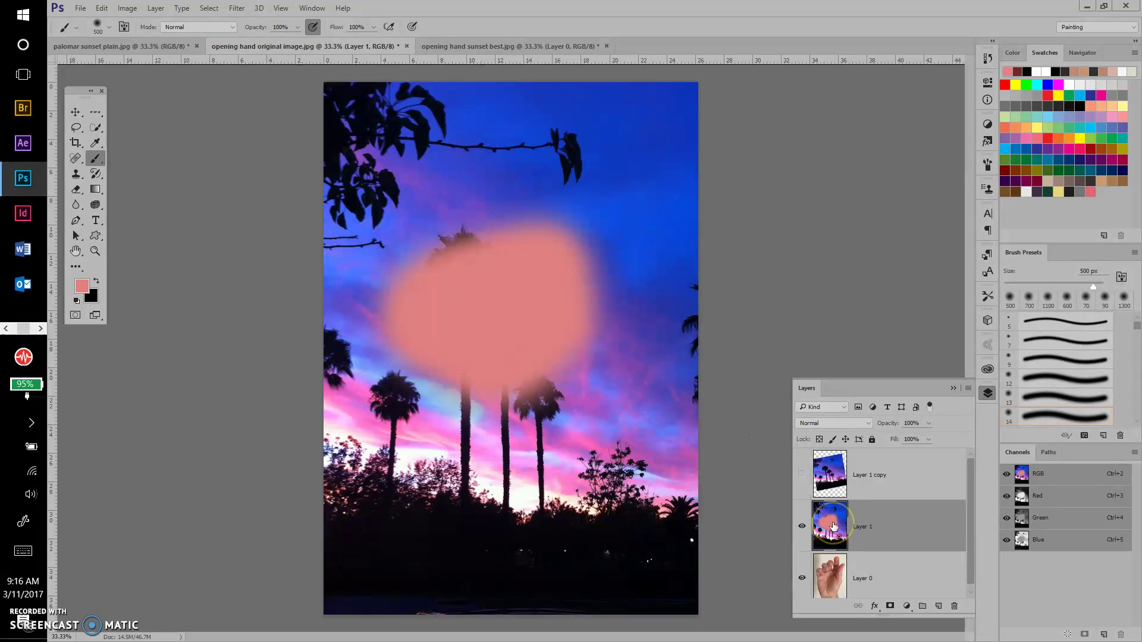
pyautogui.hotkey('ctrl', 'z')
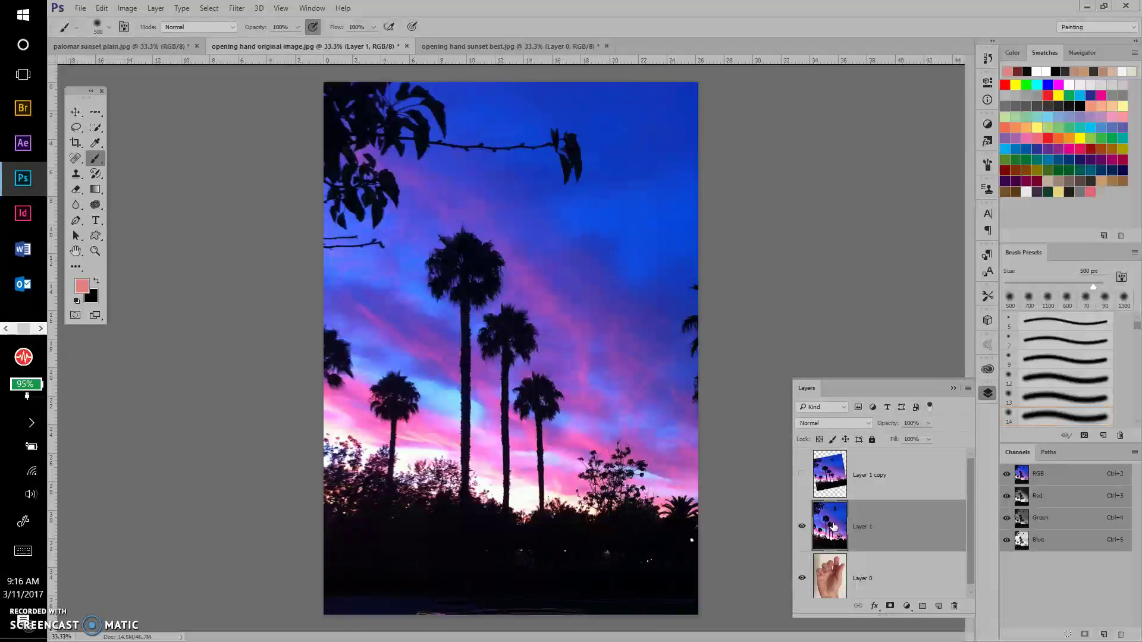
# - Convert the rasterized sunset Layer 1 back to a smart object
pyautogui.click(908, 525)
pyautogui.click(836, 532)
pyautogui.click(886, 519)
pyautogui.rightClick(886, 519)
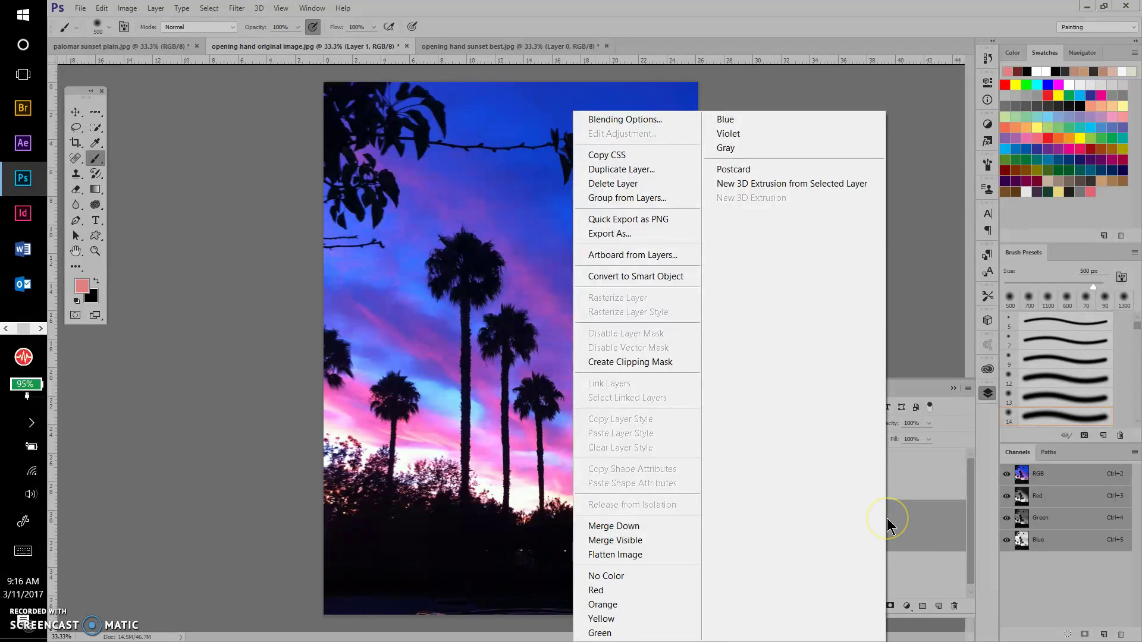
pyautogui.click(616, 276)
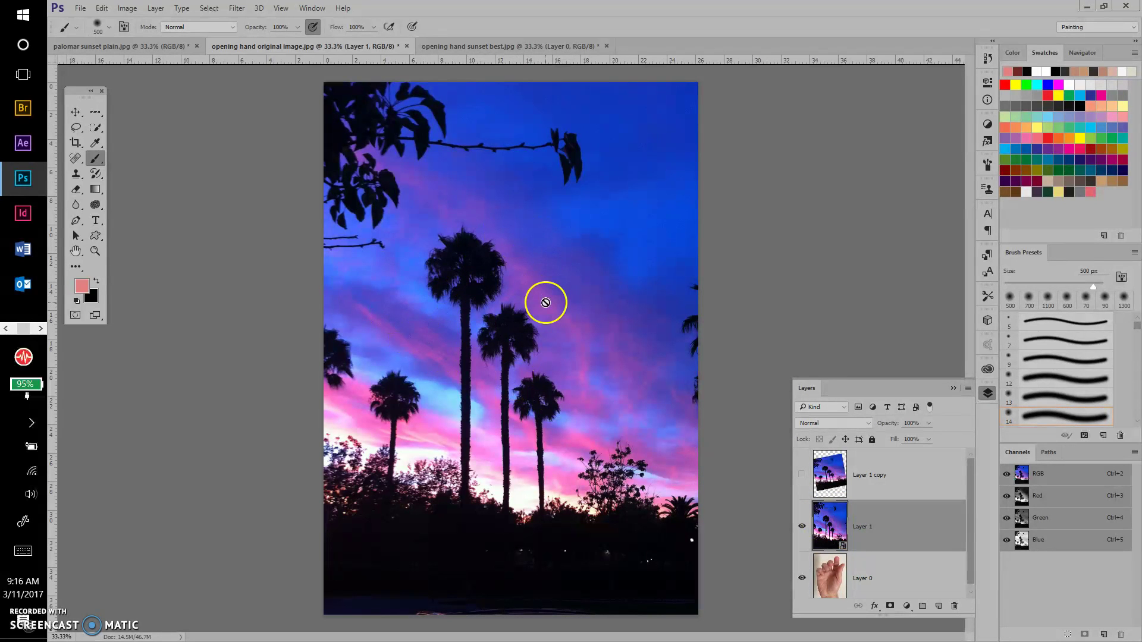
# - Open the Layer 1 smart object's contents, paint light red strokes over the sky, save and close them, and undo the update
pyautogui.doubleClick(830, 522)
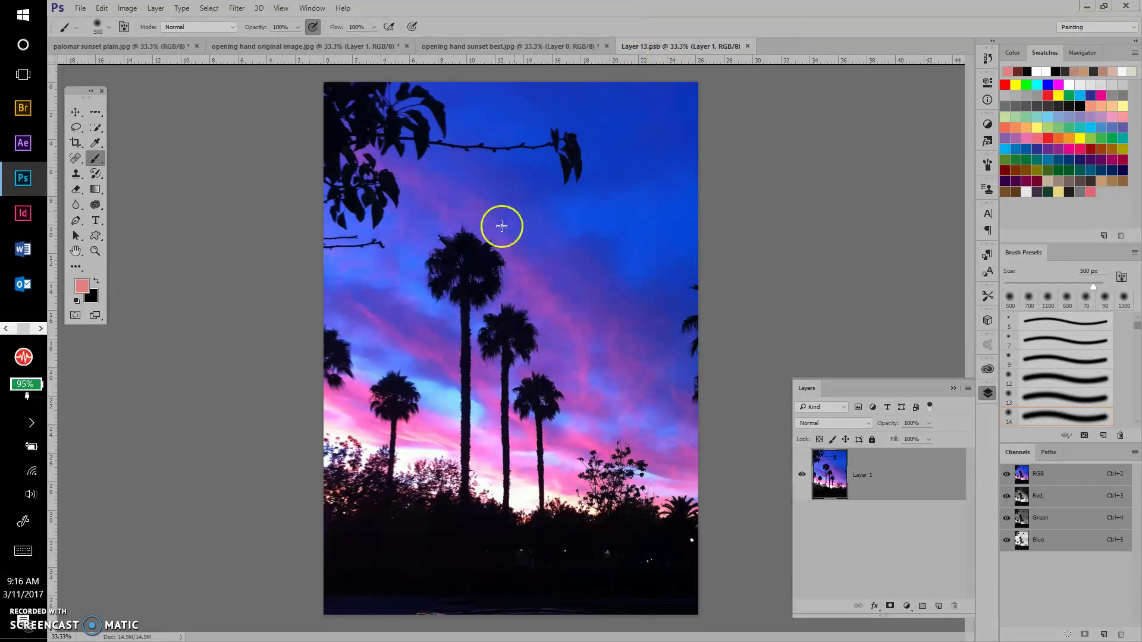
pyautogui.click(449, 199)
pyautogui.moveTo(519, 184)
pyautogui.mouseDown()
pyautogui.moveTo(579, 179)
pyautogui.moveTo(573, 139)
pyautogui.moveTo(451, 145)
pyautogui.moveTo(373, 175)
pyautogui.moveTo(454, 107)
pyautogui.moveTo(425, 231)
pyautogui.moveTo(462, 274)
pyautogui.moveTo(328, 360)
pyautogui.moveTo(400, 413)
pyautogui.mouseUp()
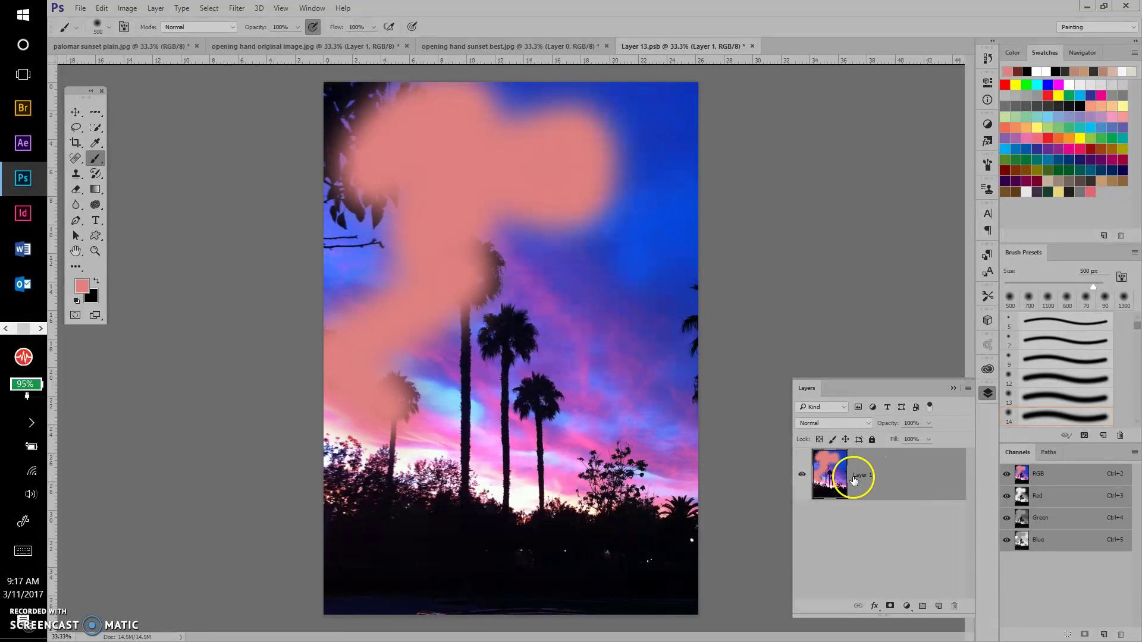
pyautogui.click(752, 46)
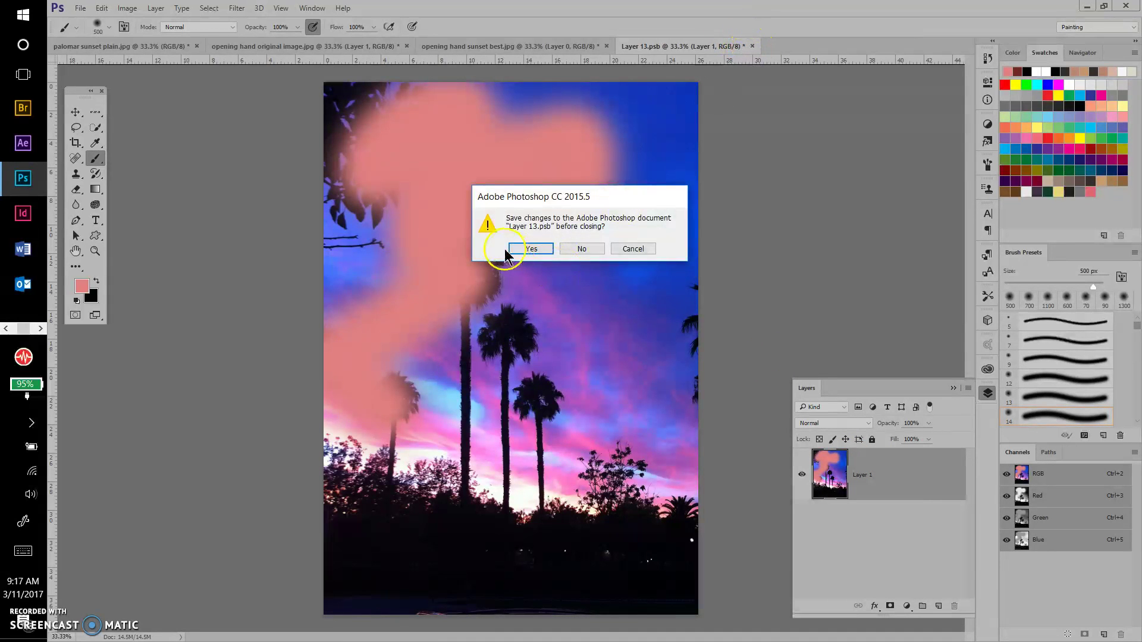
pyautogui.click(531, 249)
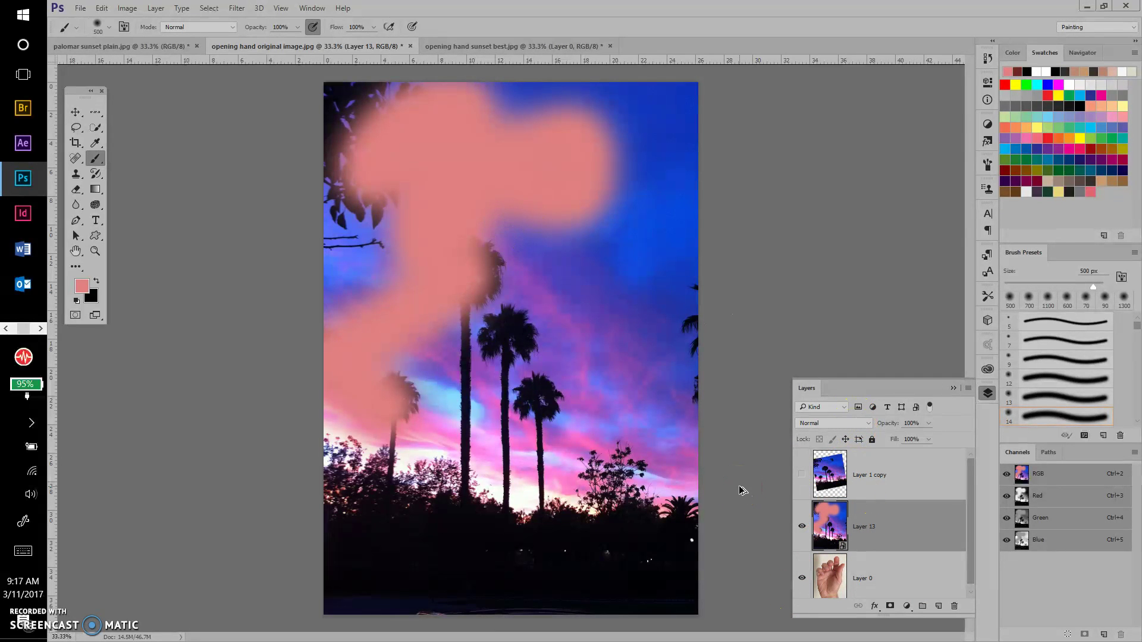
pyautogui.hotkey('ctrl', 'z')
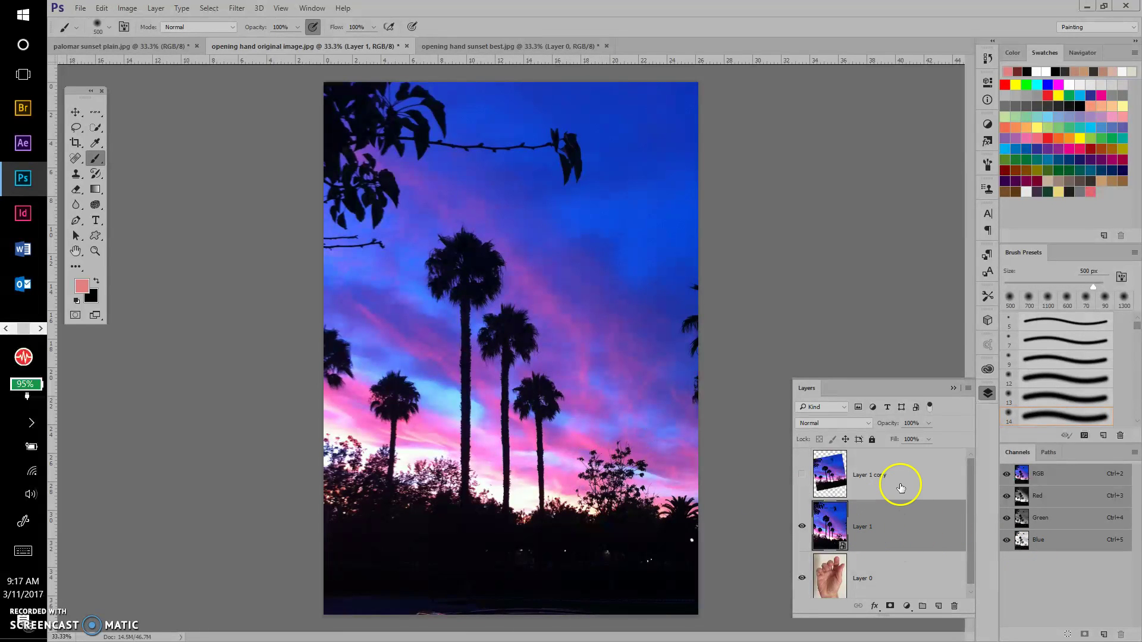
# - Show the blurry Layer 1 copy and delete that layer
pyautogui.click(801, 474)
pyautogui.click(916, 483)
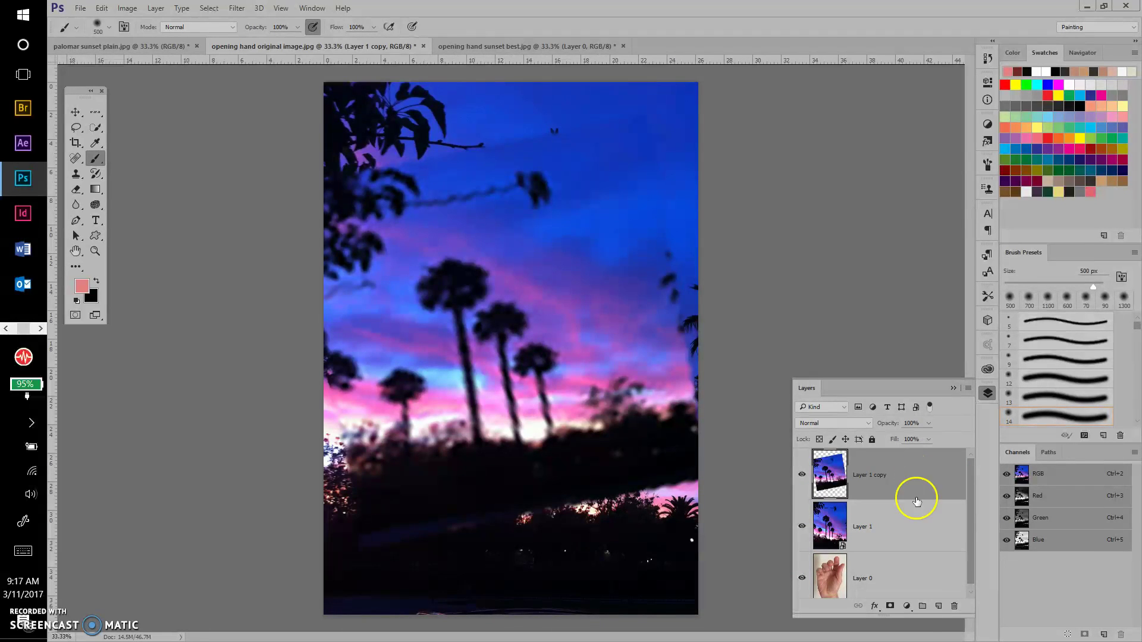
pyautogui.click(956, 606)
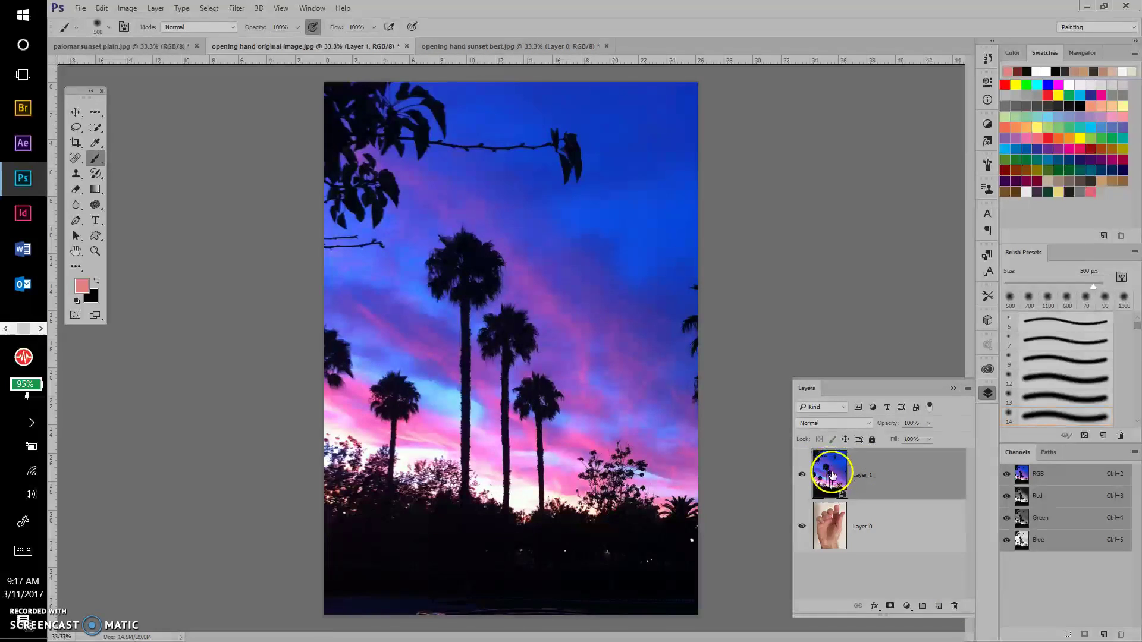
# - Convert the hand photo on Layer 0 to a smart object, hiding Layer 1 during the conversion and showing it again
pyautogui.click(826, 539)
pyautogui.click(800, 475)
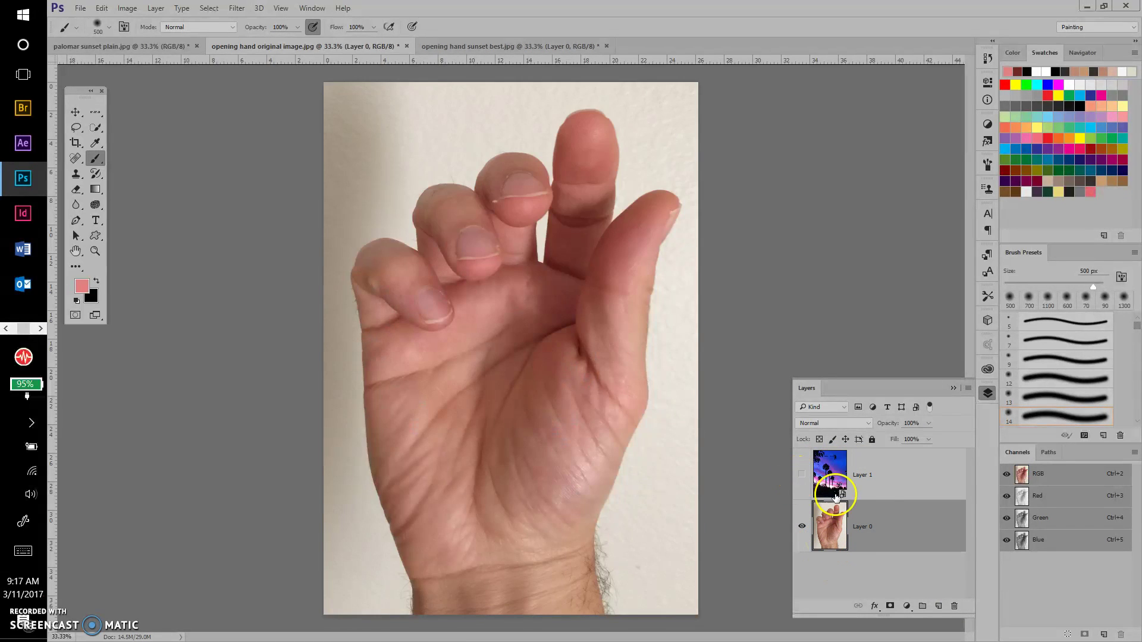
pyautogui.rightClick(868, 536)
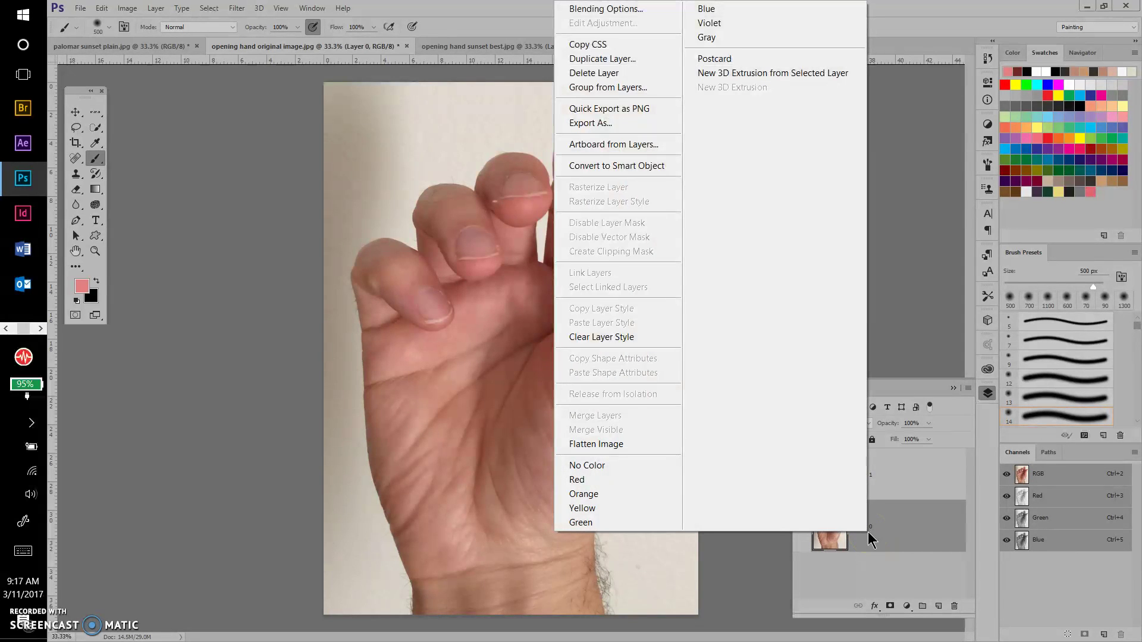
pyautogui.click(612, 165)
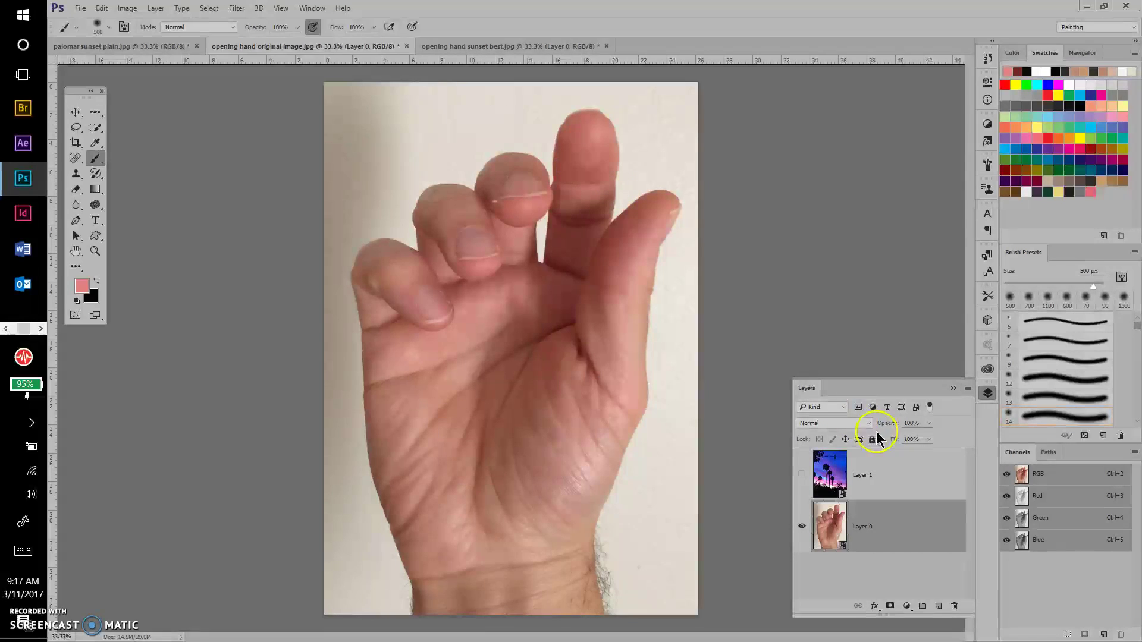
pyautogui.click(800, 474)
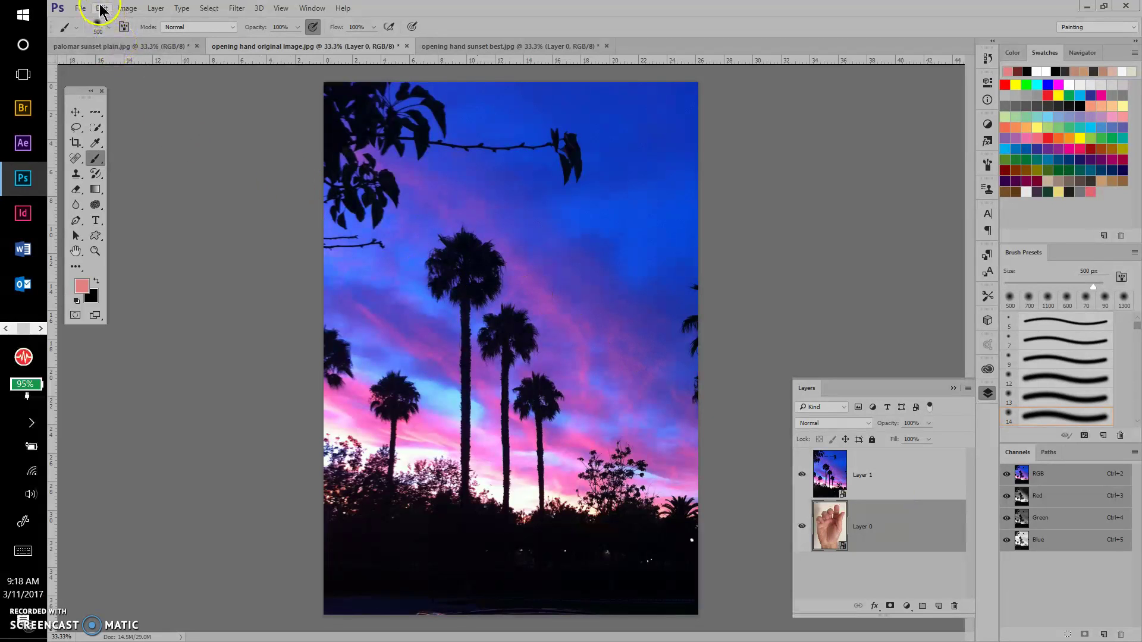
pyautogui.click(80, 8)
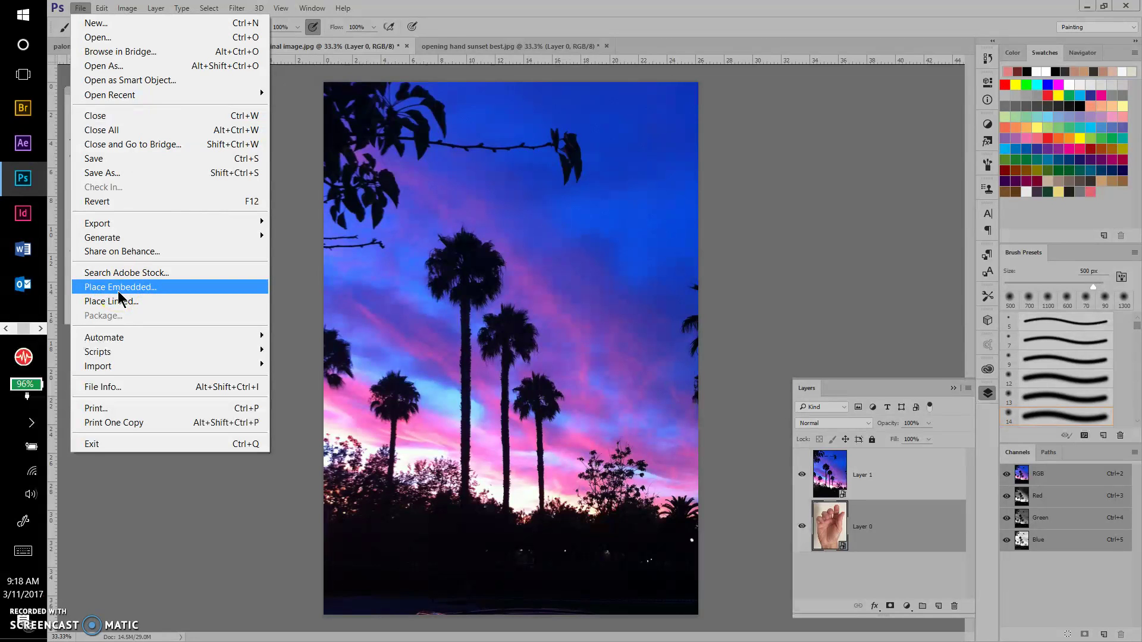
pyautogui.click(231, 294)
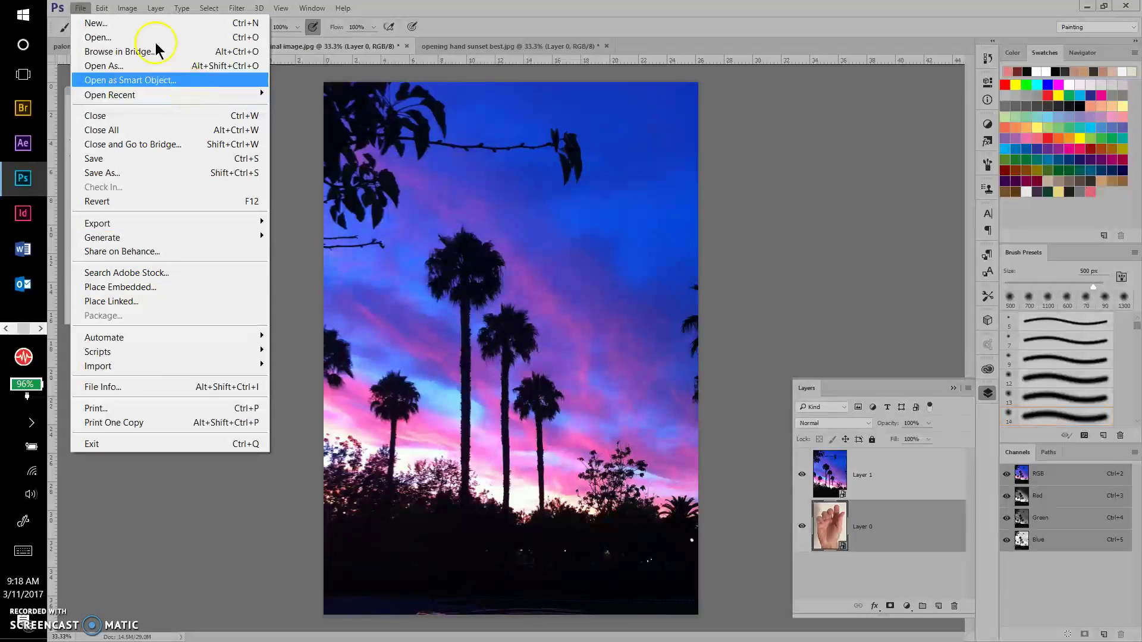
pyautogui.click(103, 9)
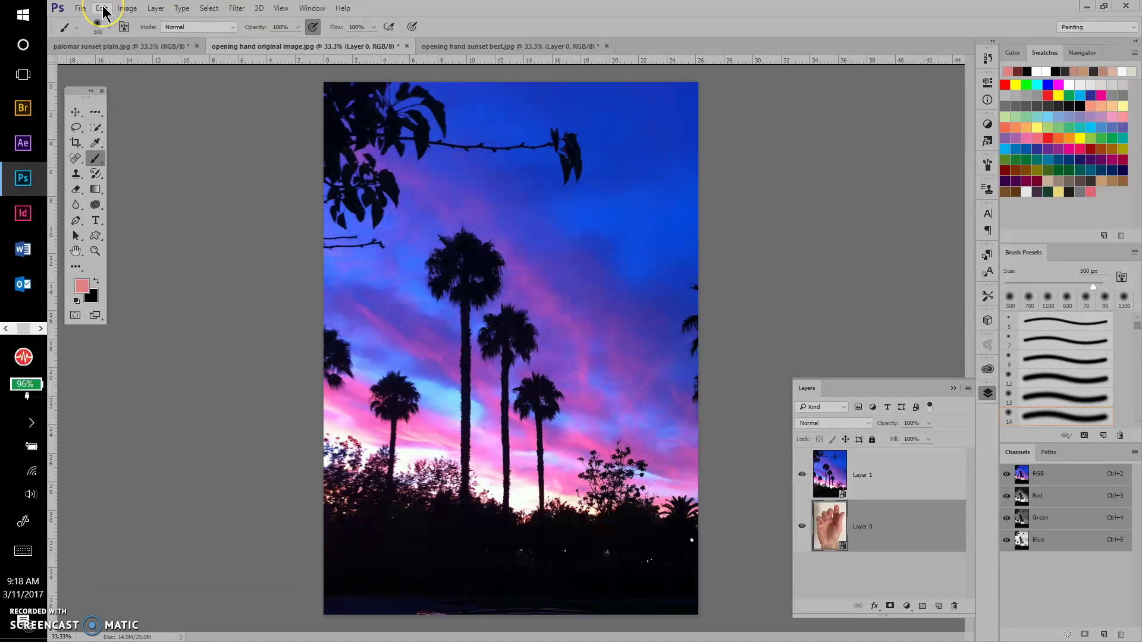
# - Examine the Always Create Smart Objects when Placing option in the General preferences and close the preferences
pyautogui.click(102, 8)
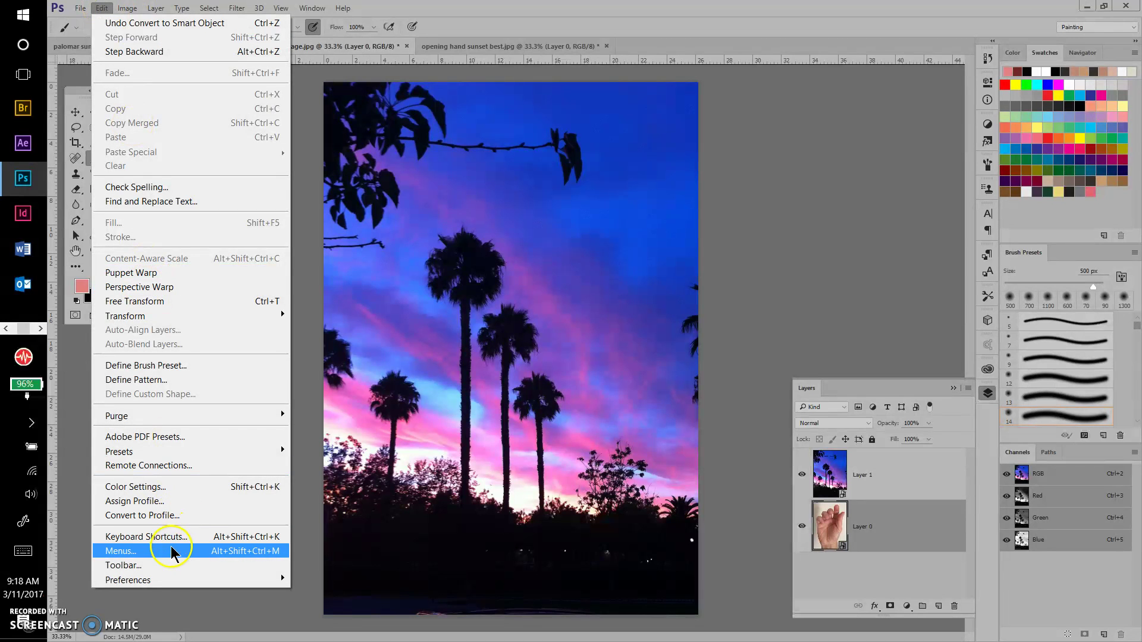
pyautogui.moveTo(166, 578)
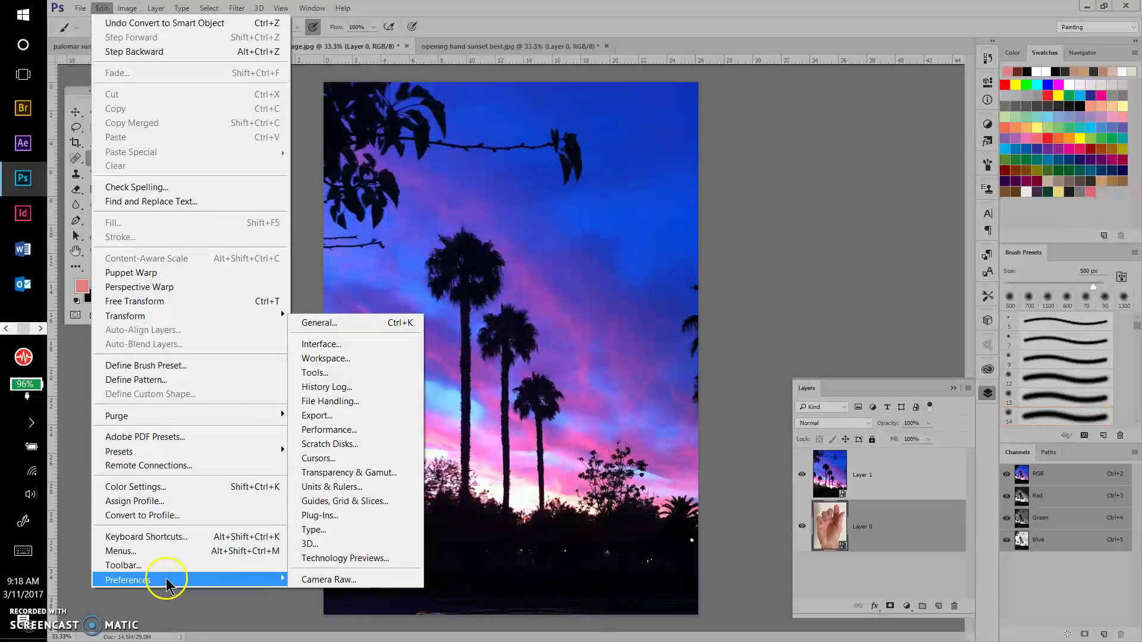
pyautogui.click(334, 326)
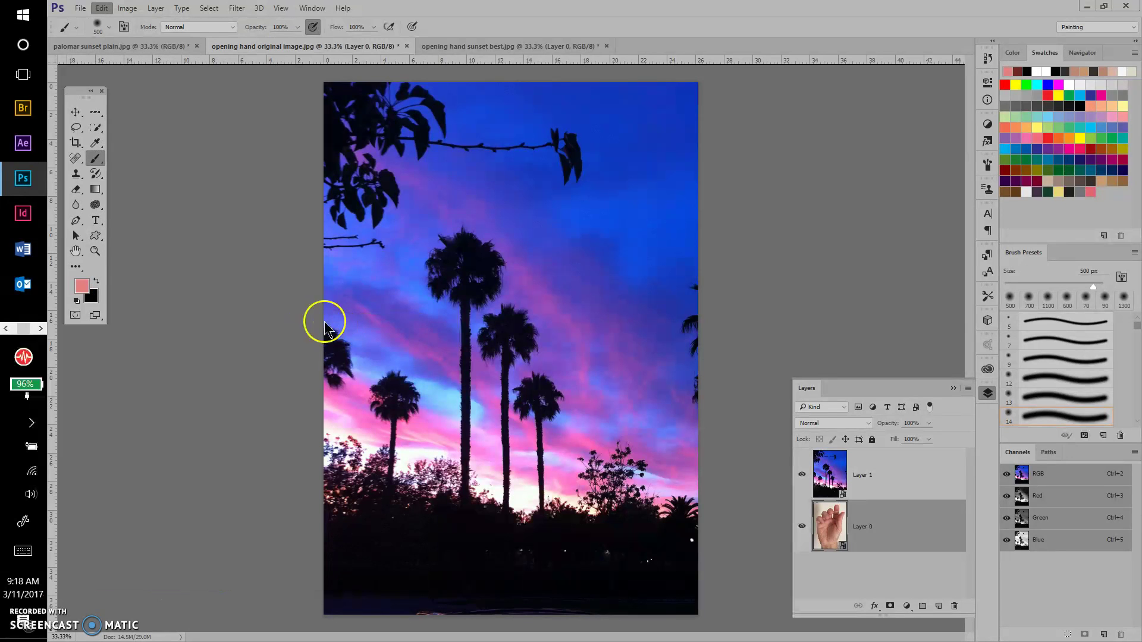
pyautogui.press('i')
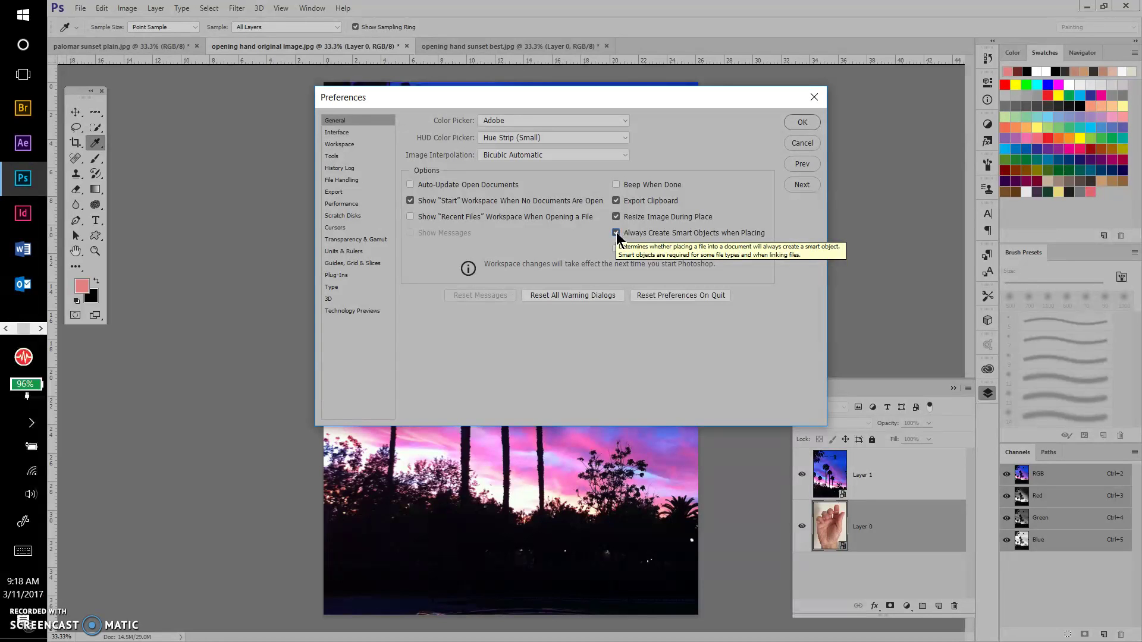
pyautogui.click(733, 269)
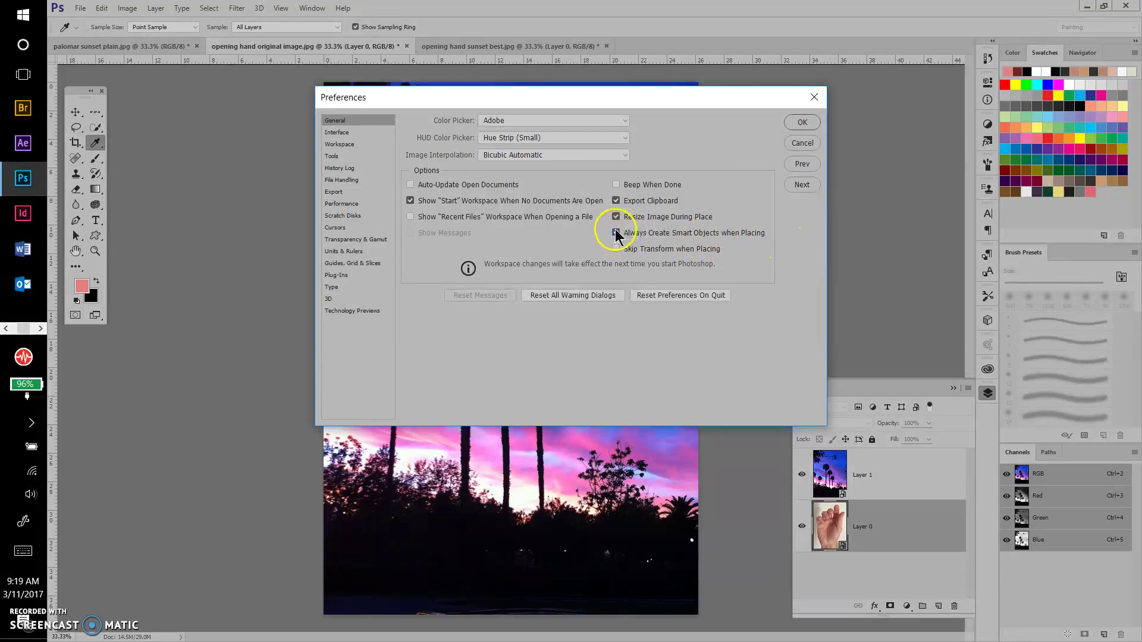
pyautogui.click(801, 122)
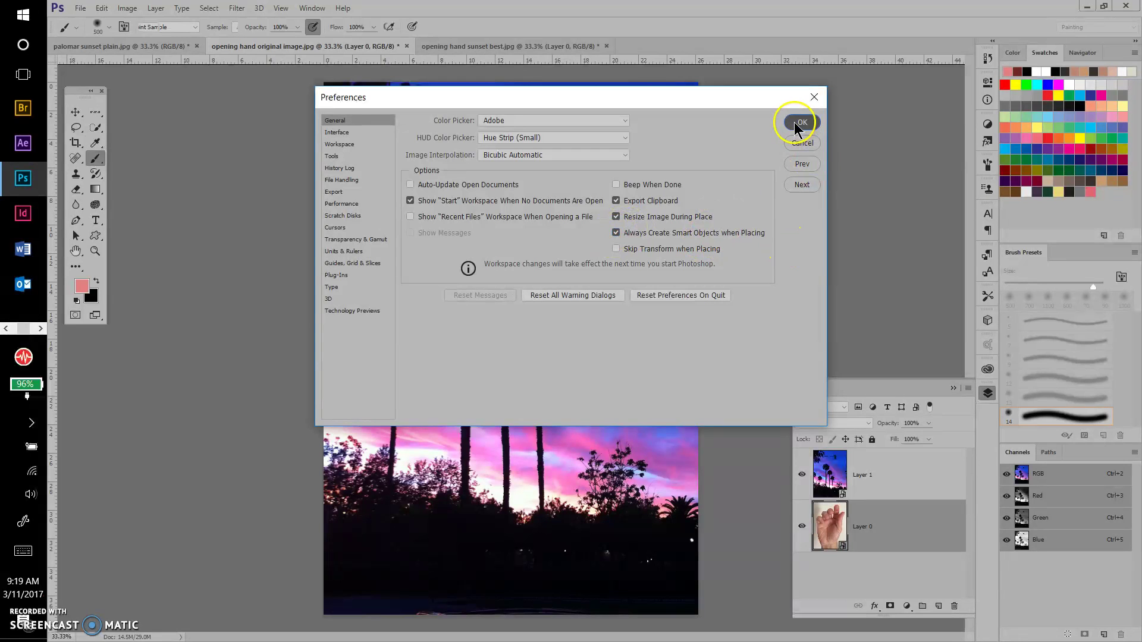
pyautogui.press('b')
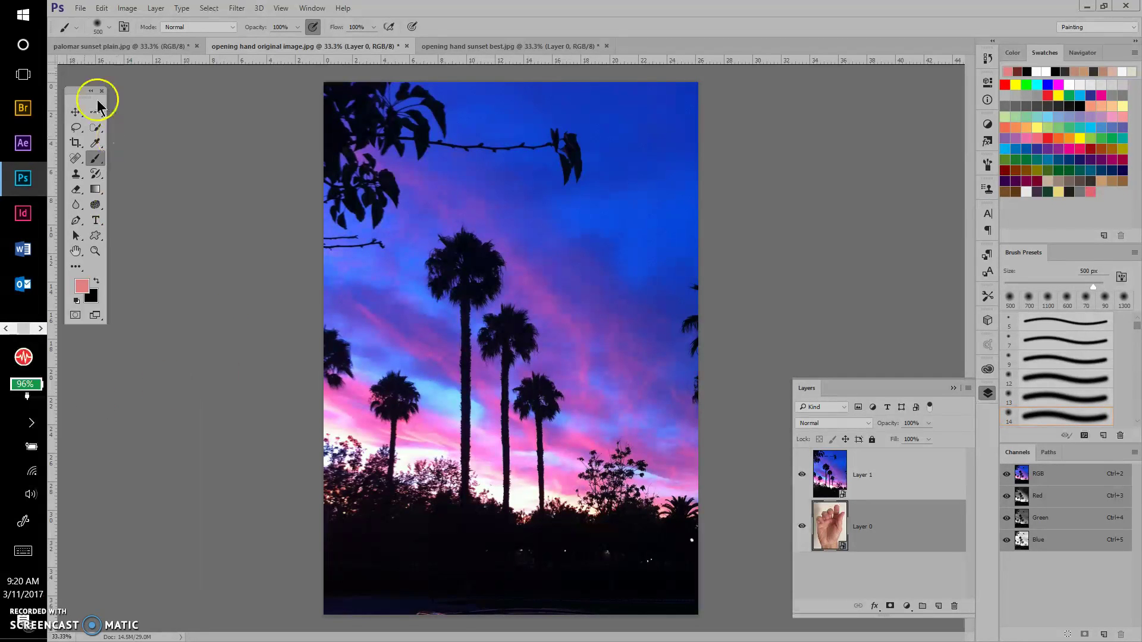
pyautogui.click(21, 76)
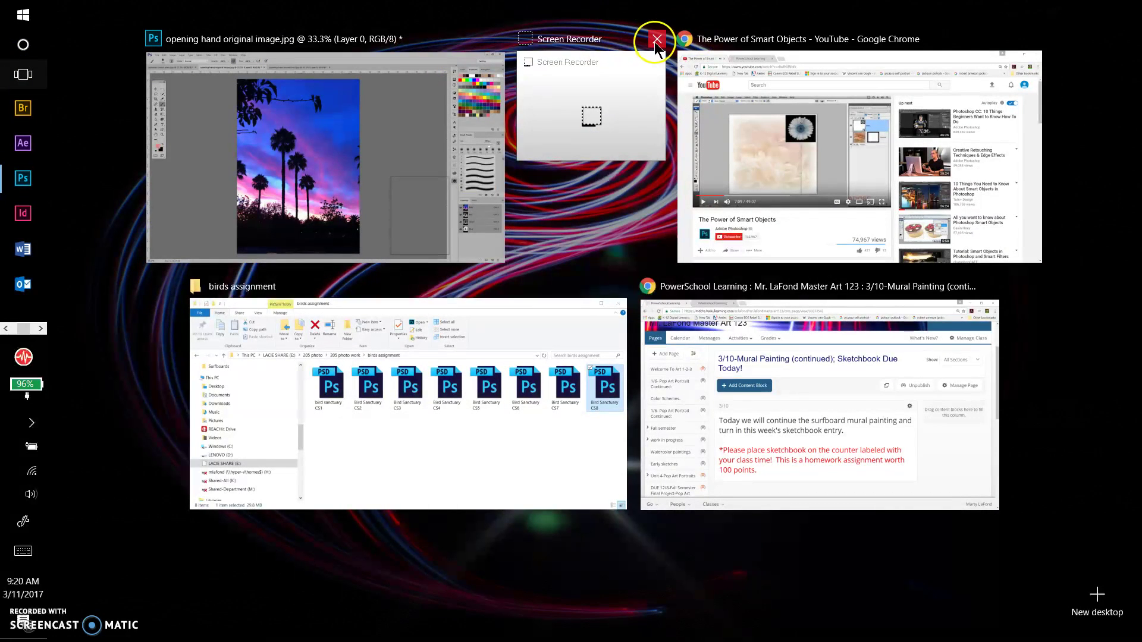